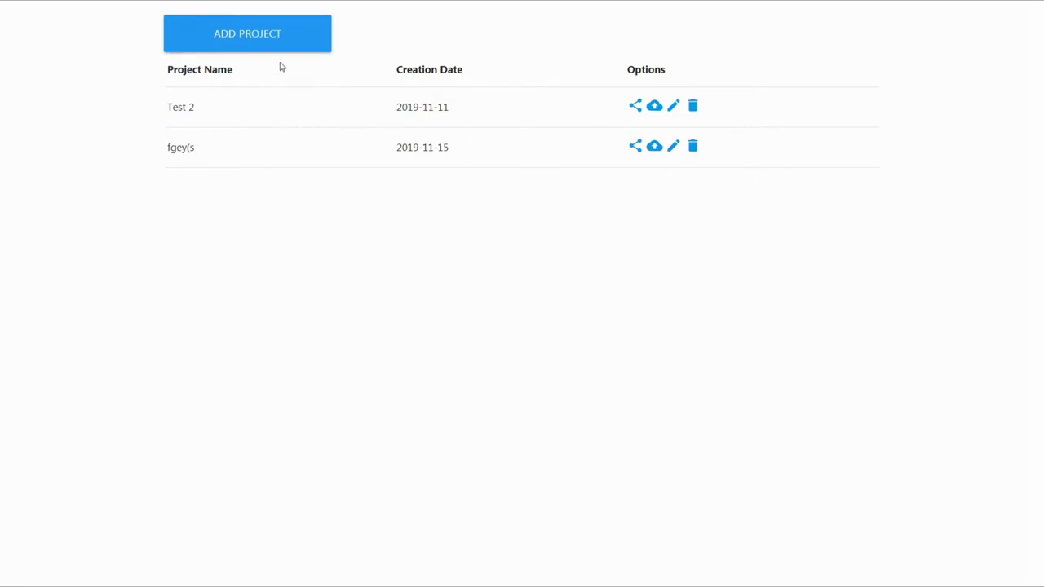
- Create a new project named "Vente Cours Robert K."
click(260, 46)
click(394, 131)
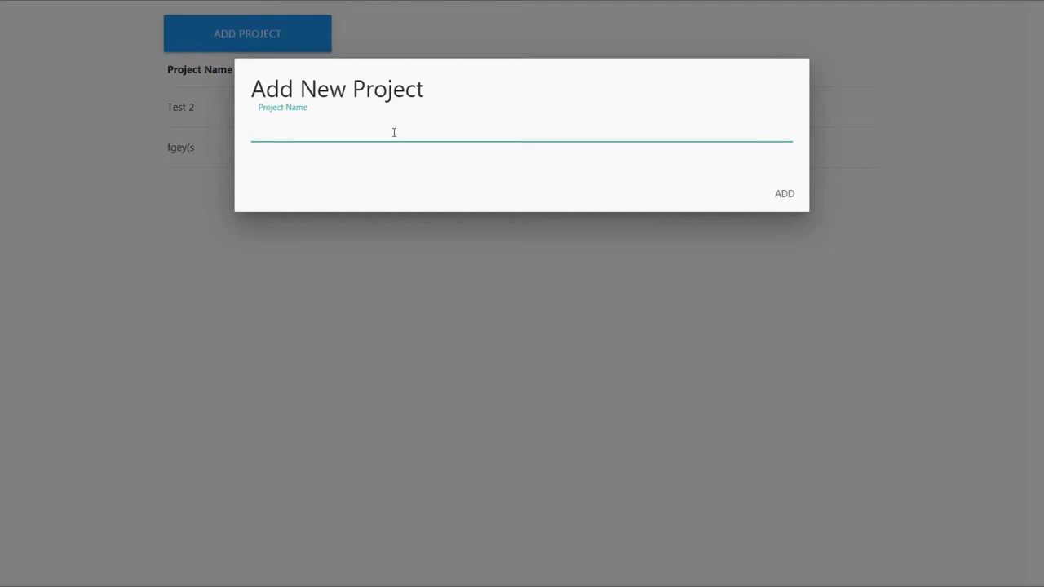
text(c)
key(BackSpace)
text(Vente Cours Robert K.)
click(779, 197)
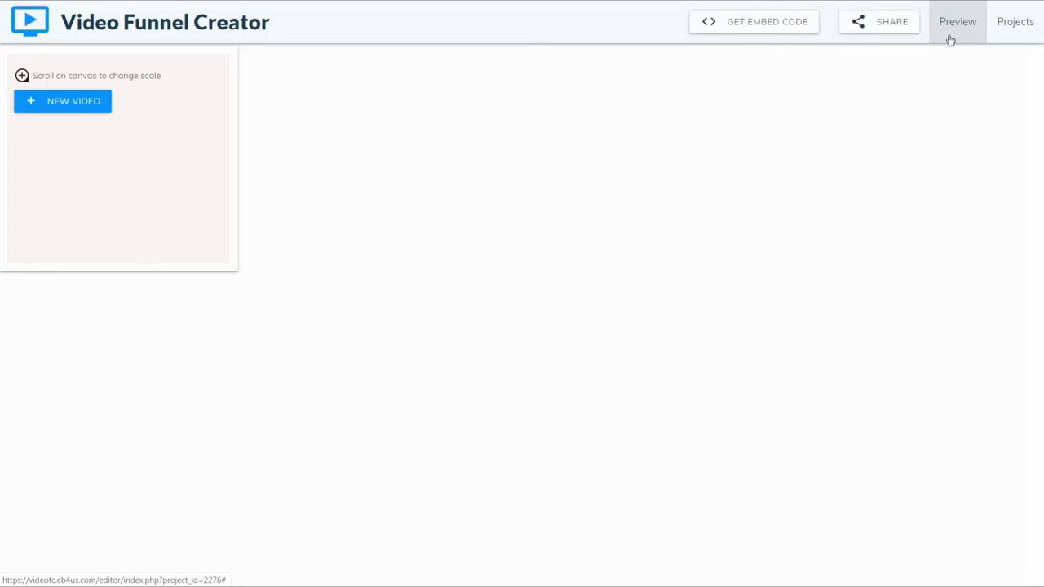
click(1018, 36)
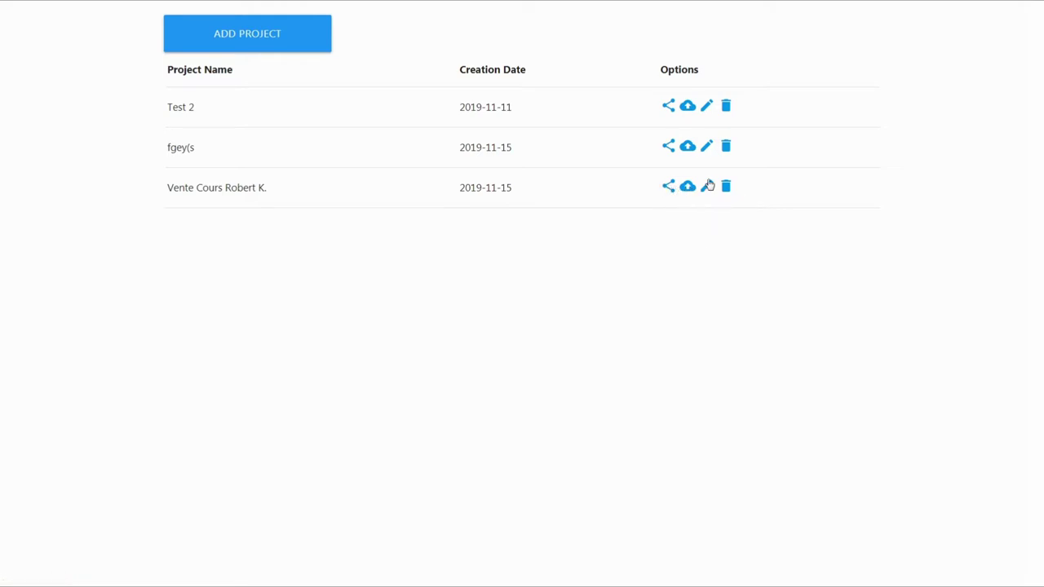
click(708, 186)
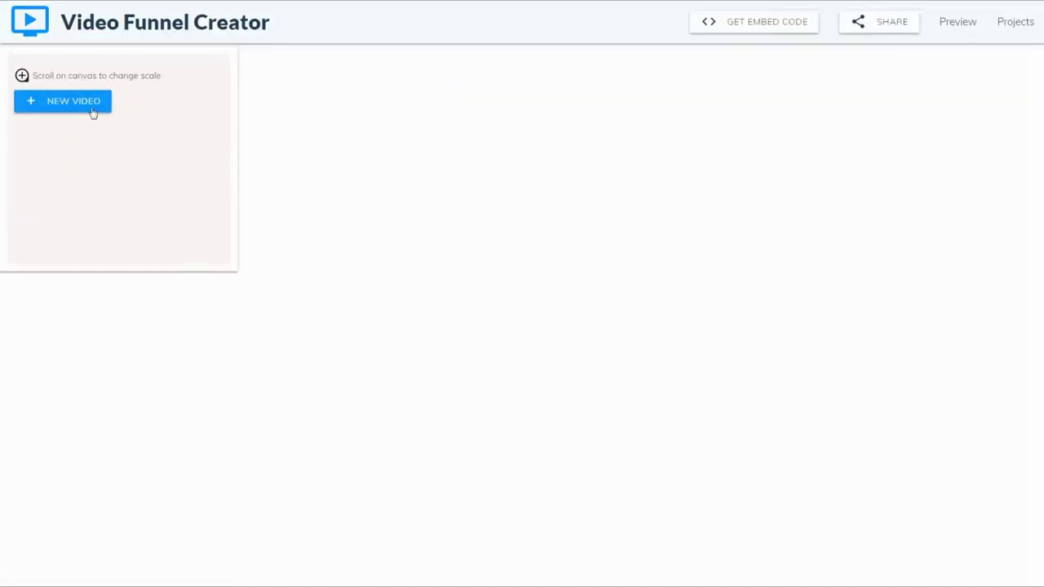
click(72, 113)
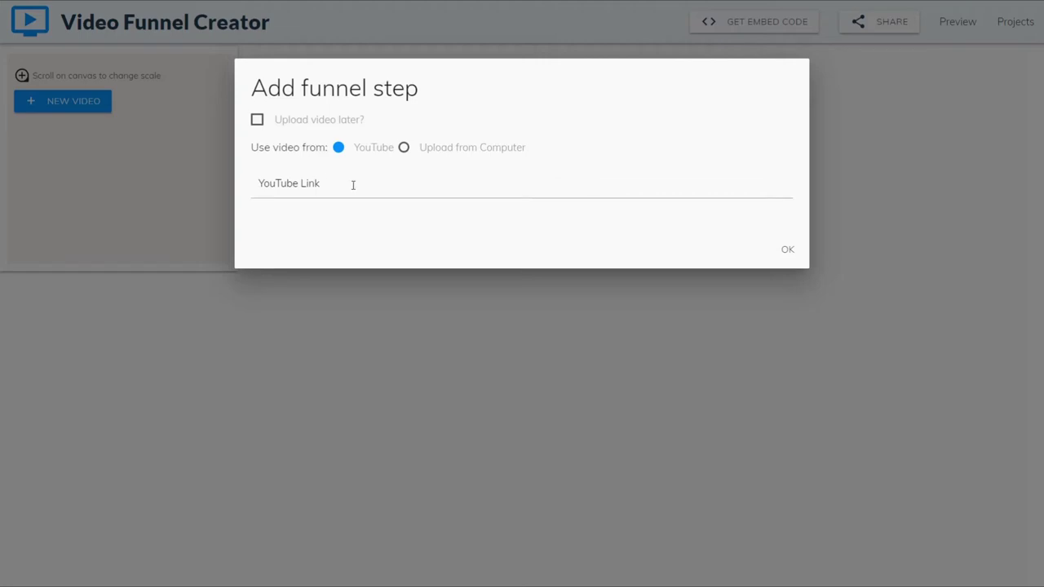
click(257, 120)
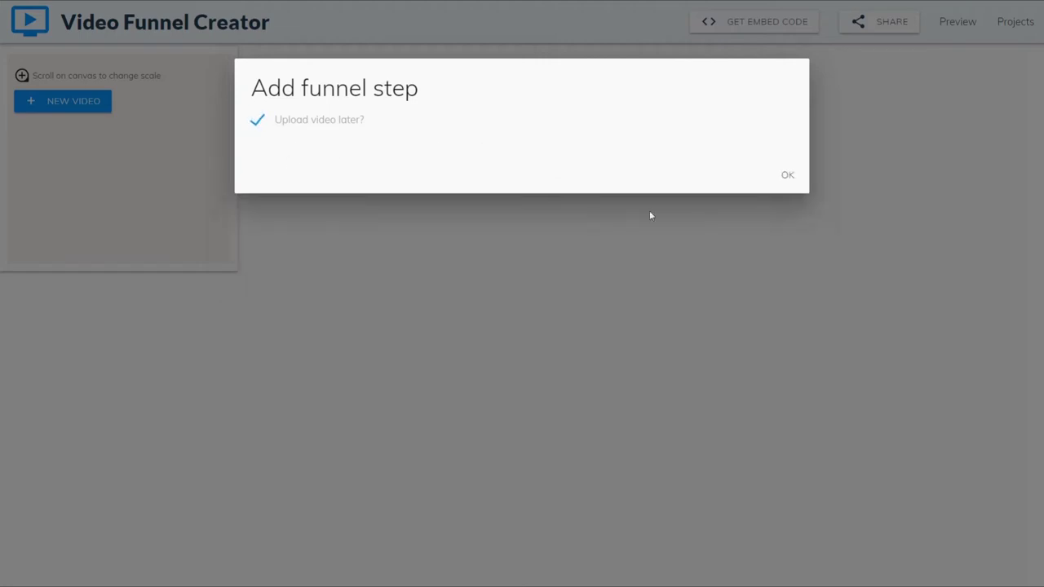
click(788, 178)
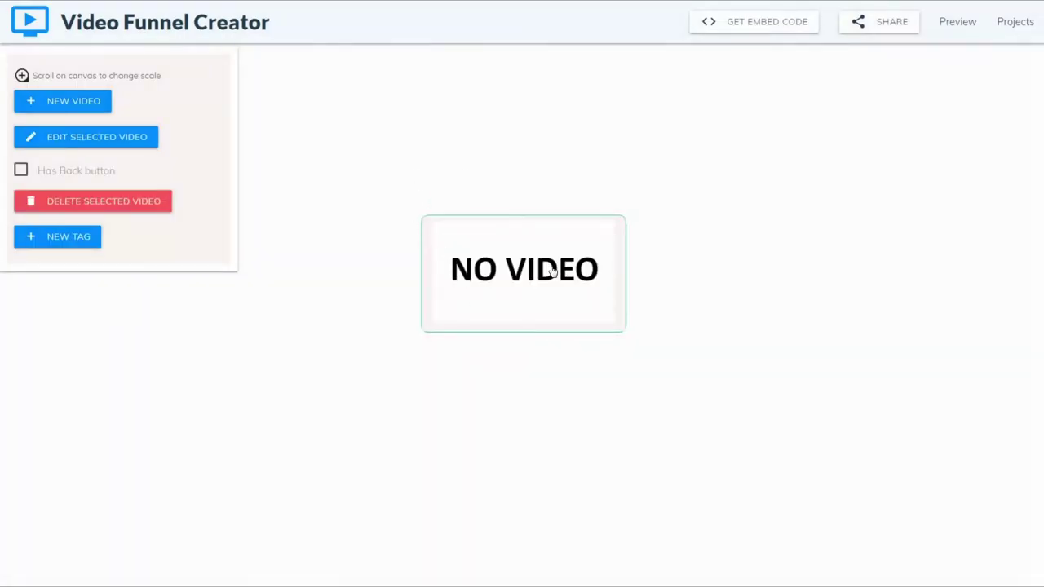
drag(552, 271, 488, 223)
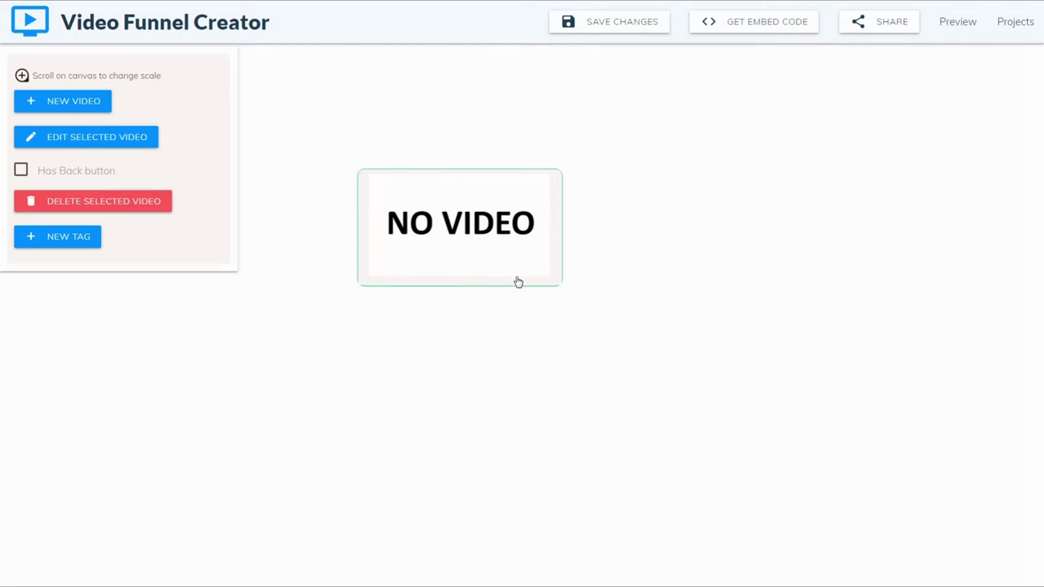
click(113, 141)
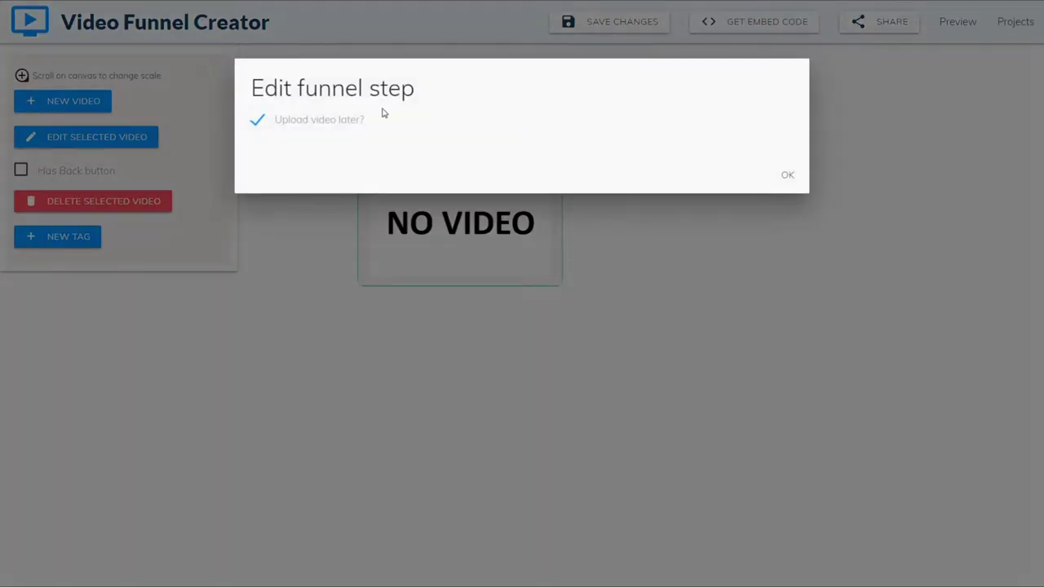
click(256, 120)
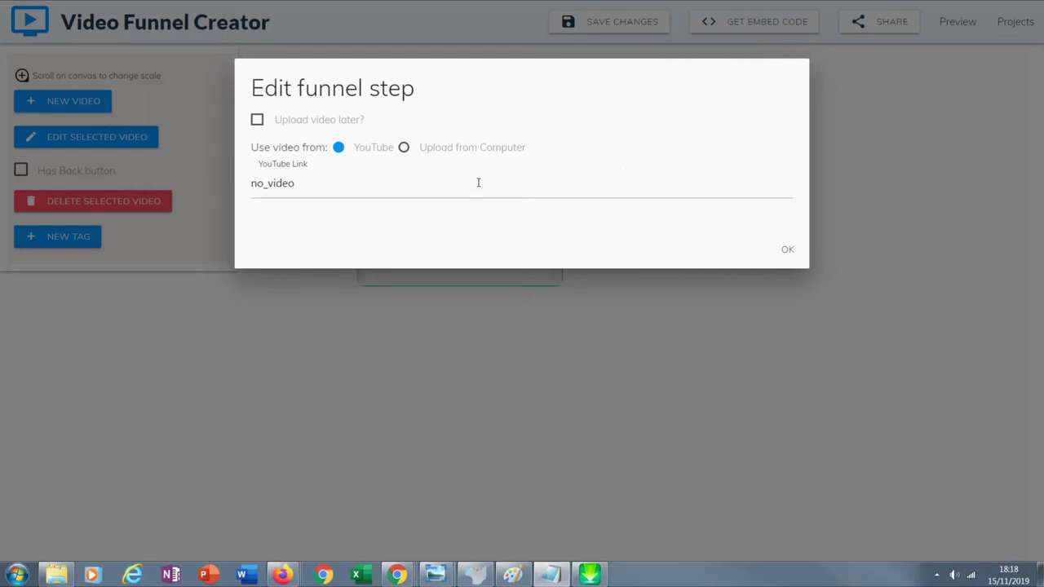
double_click(449, 188)
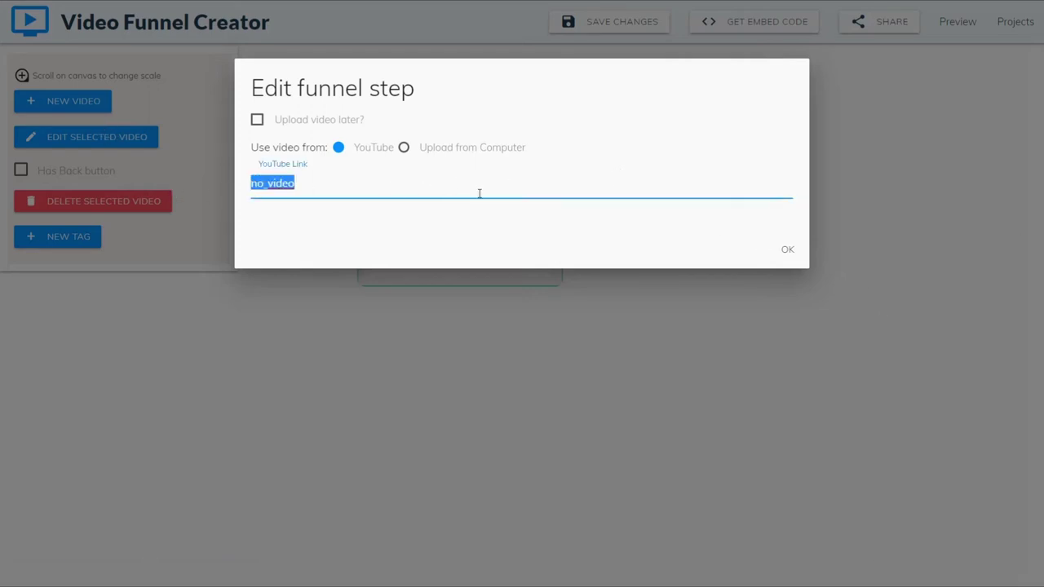
text(https://www.youtube.com/watch?v=MIhK6ky9vOQ)
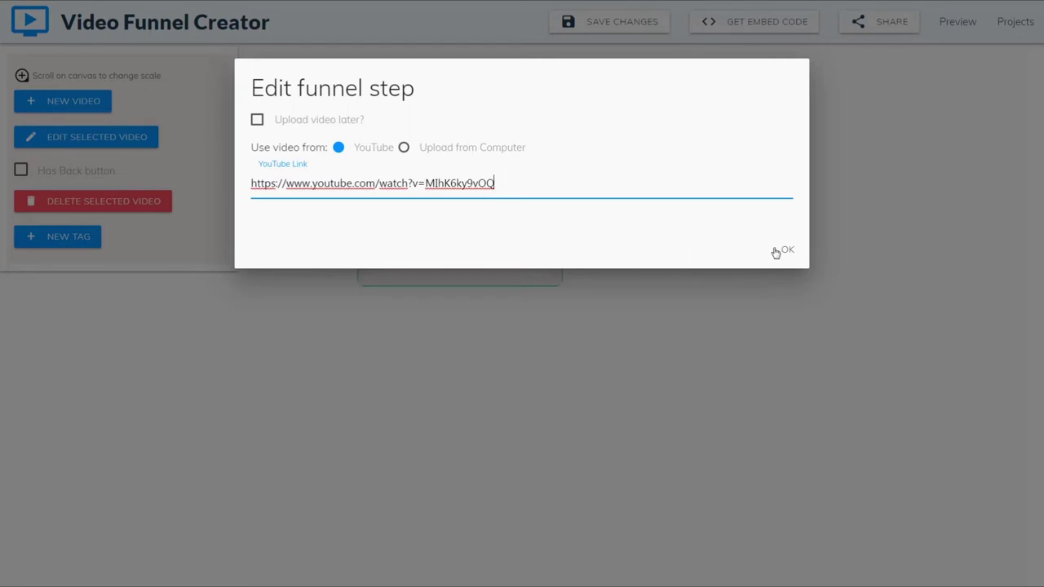
click(784, 254)
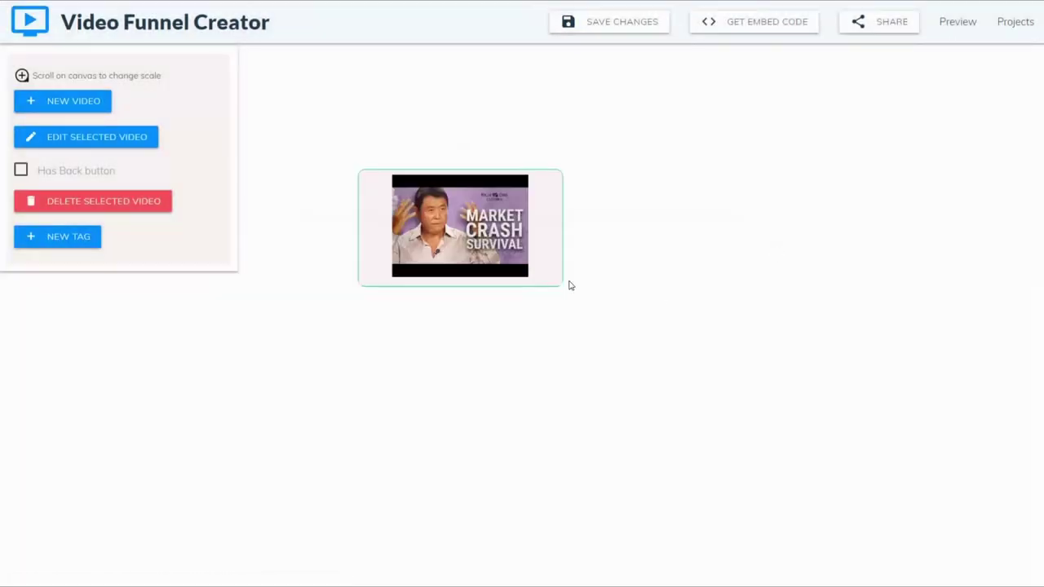
drag(458, 245, 108, 349)
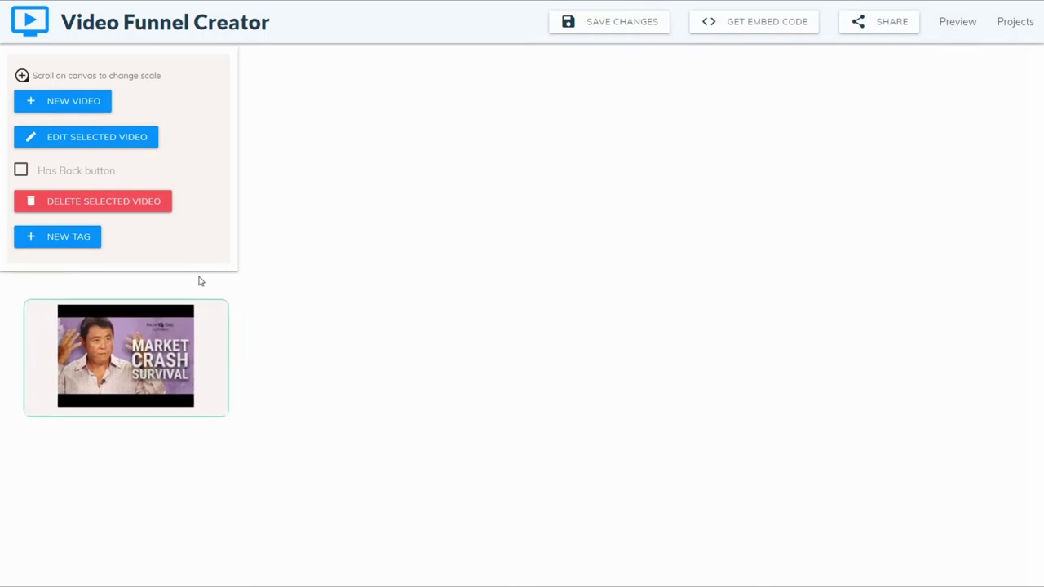
- Start a new Navigate to URL tag on the video and clear its default URL
click(84, 245)
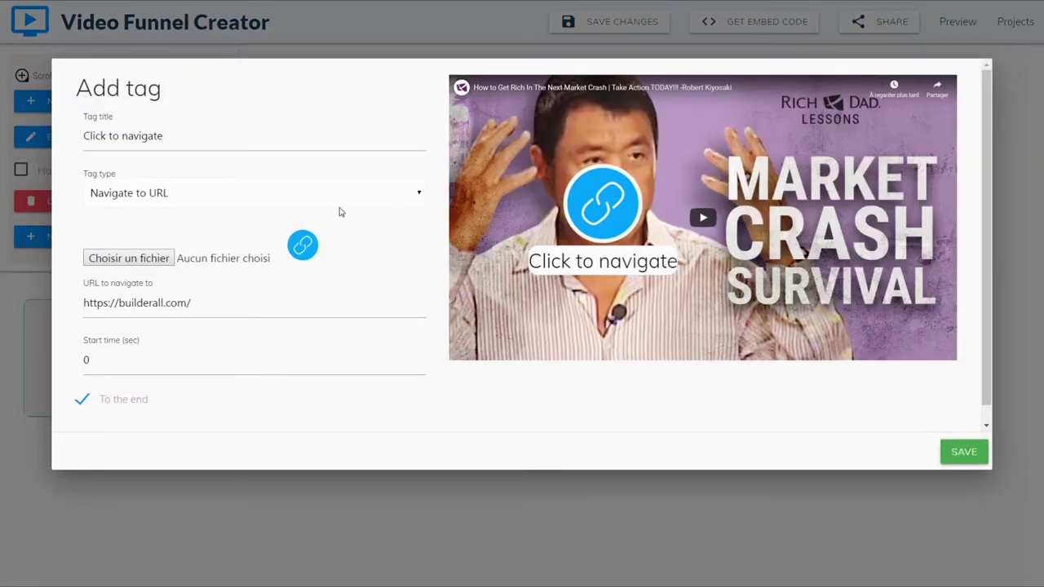
click(420, 194)
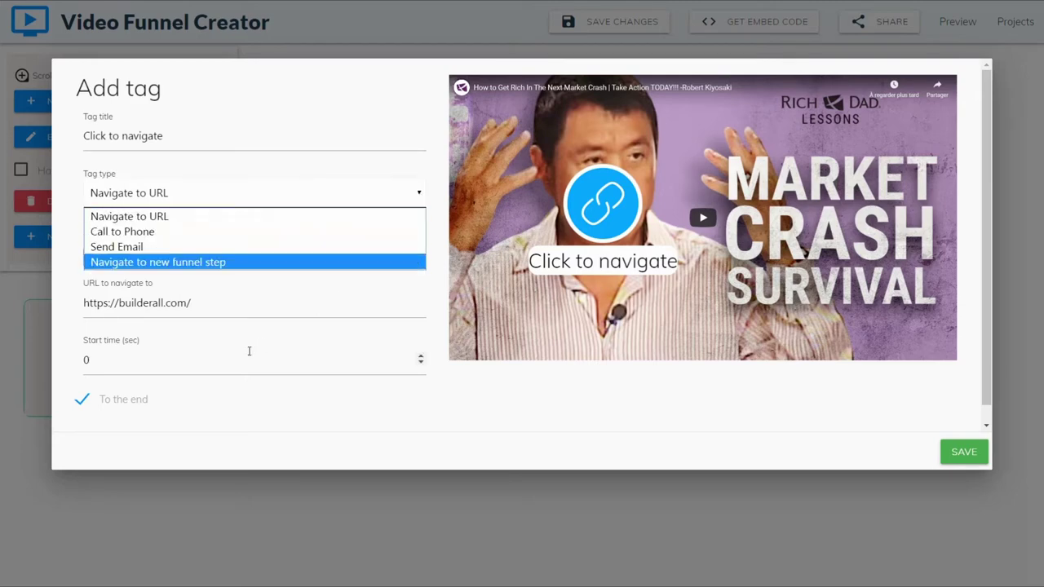
drag(245, 308, 63, 305)
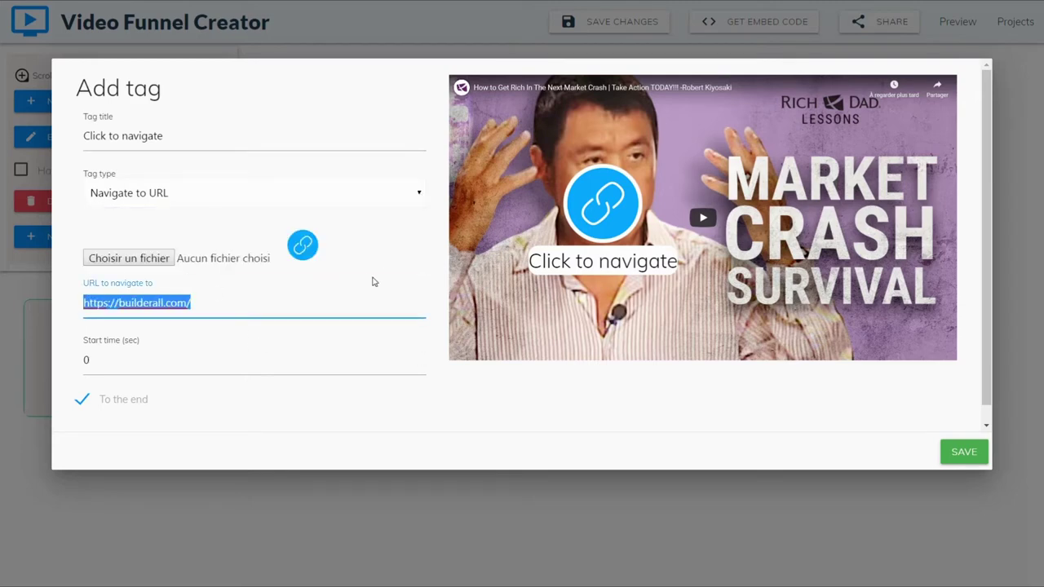
key(BackSpace)
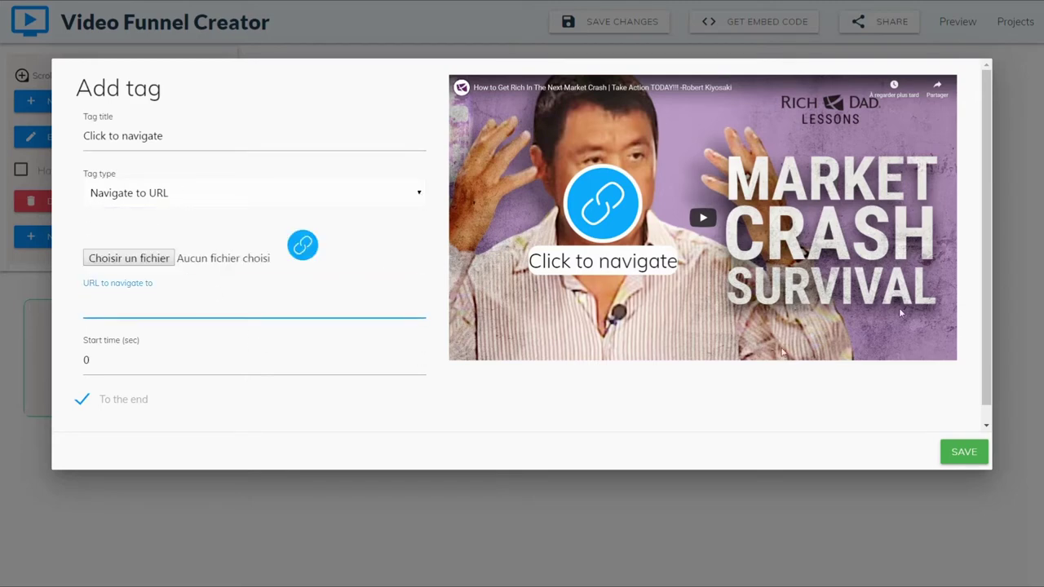
click(419, 196)
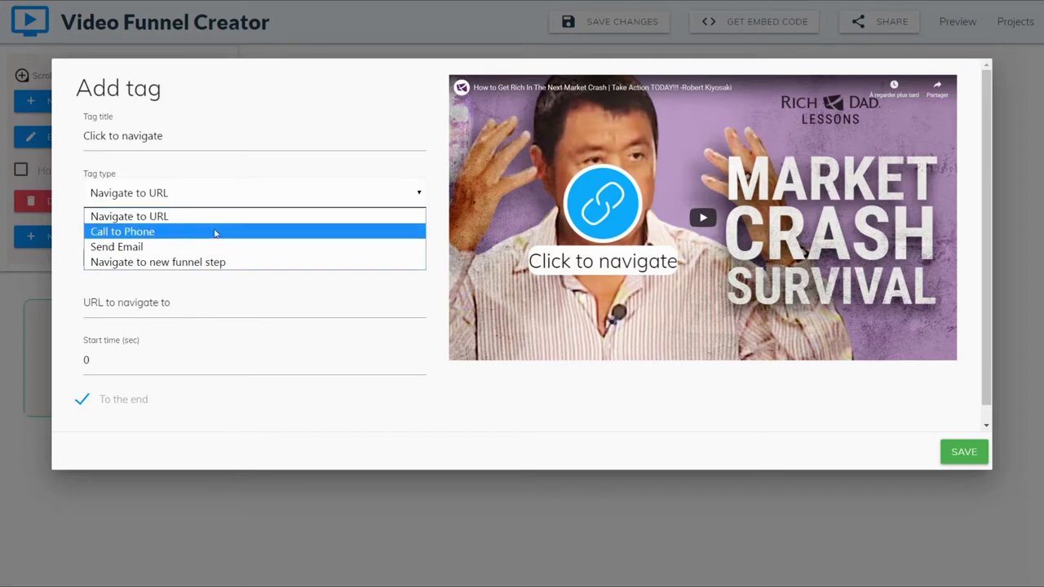
click(179, 219)
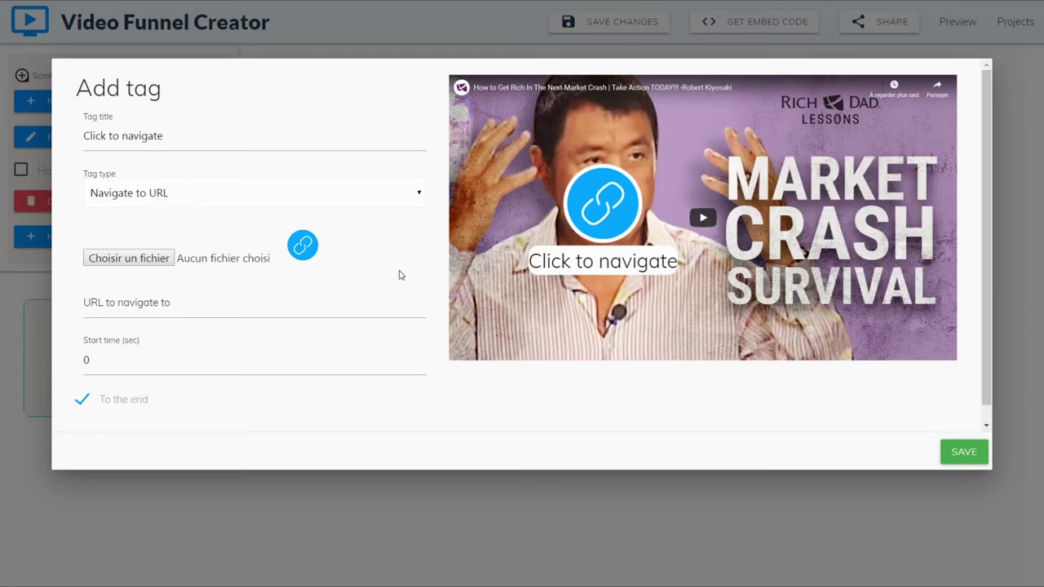
click(193, 312)
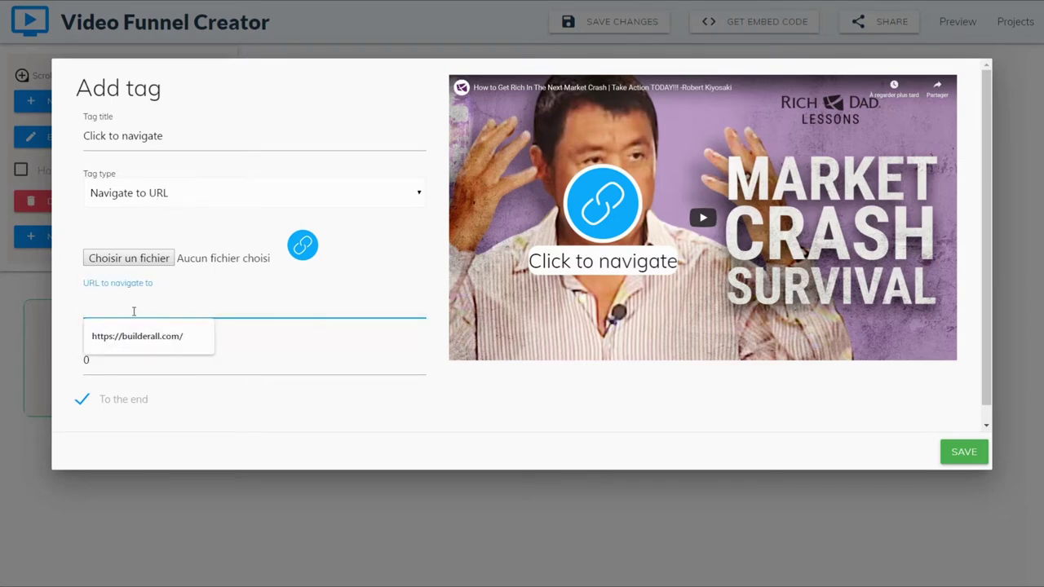
- Set the tag's start time to 11 seconds
click(286, 347)
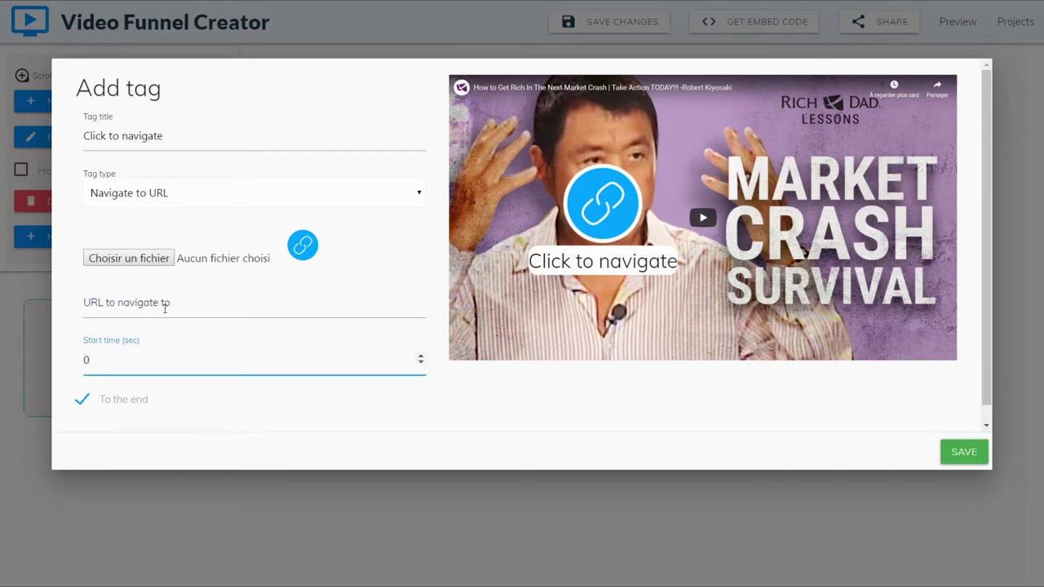
double_click(421, 357)
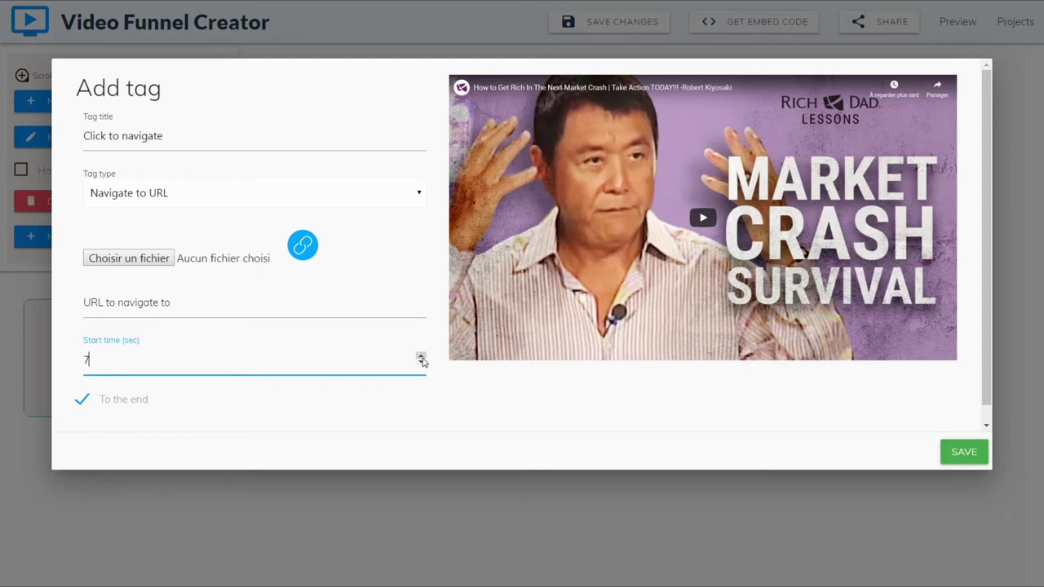
click(420, 358)
double_click(420, 358)
- Set the tag up as Call to Phone with a start time of 0 seconds and fill in the phone number to call
click(418, 195)
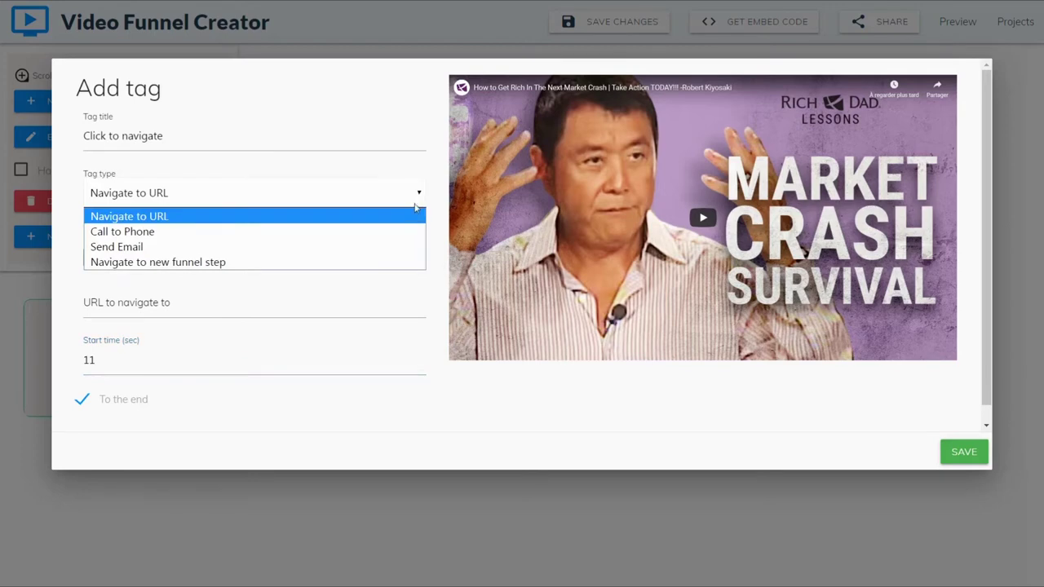
click(364, 233)
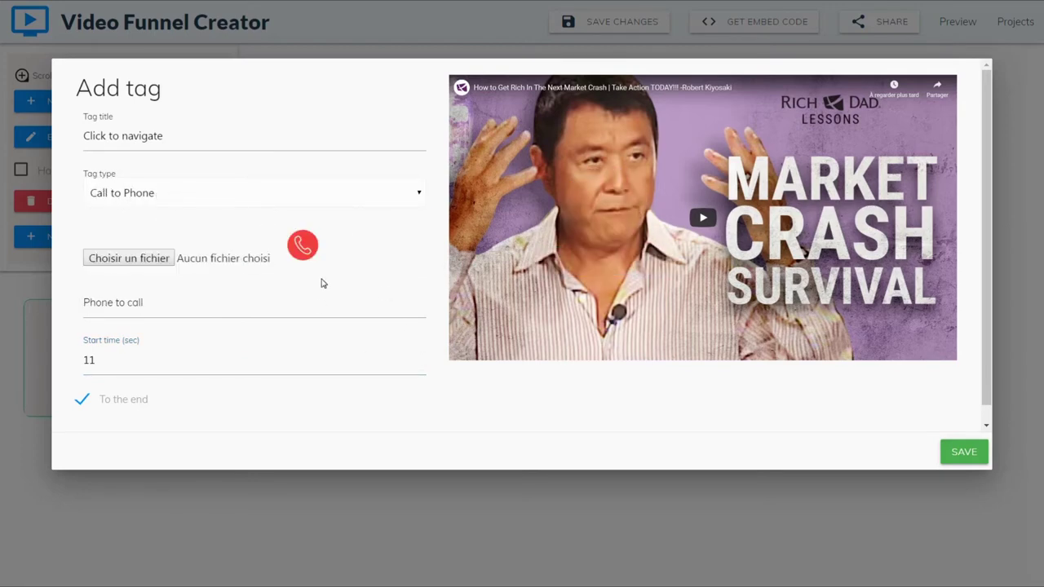
drag(120, 368, 58, 367)
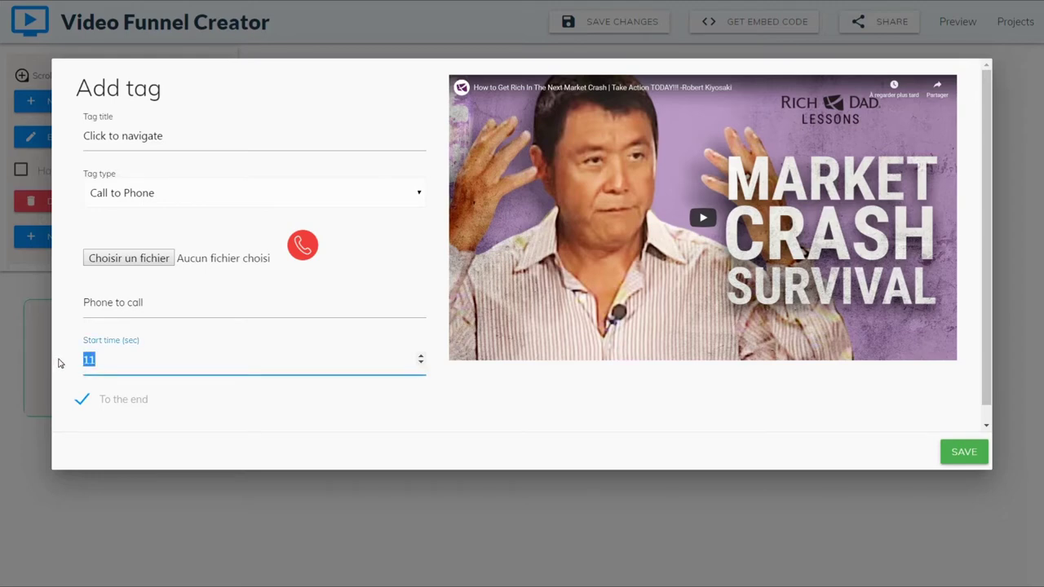
text(0)
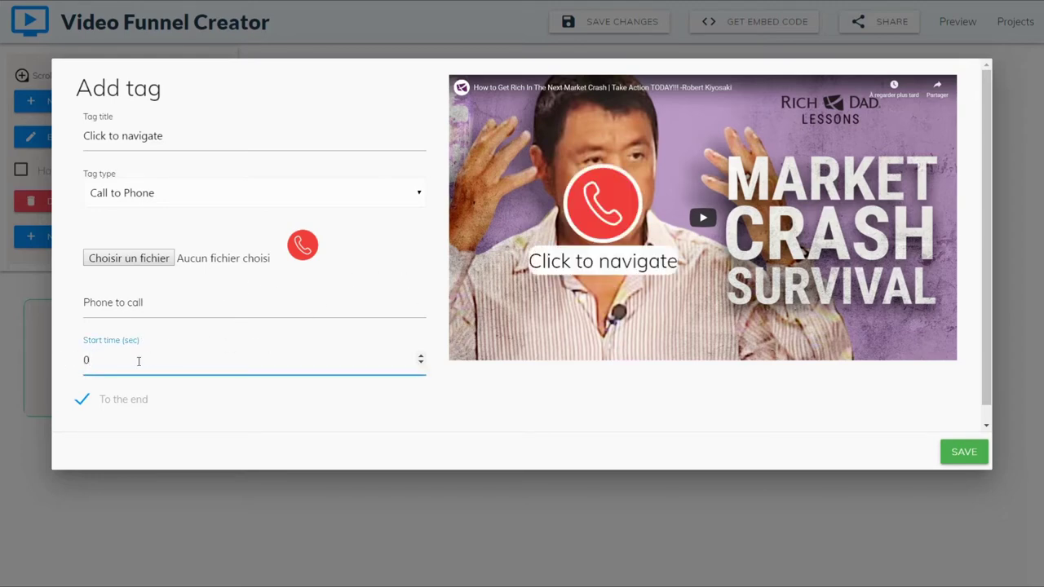
click(167, 304)
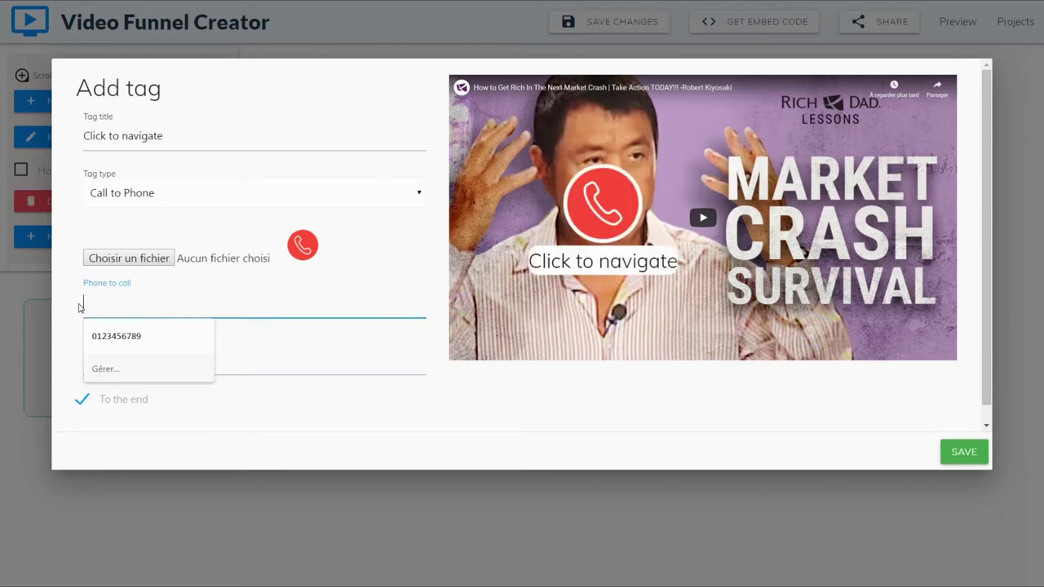
click(116, 337)
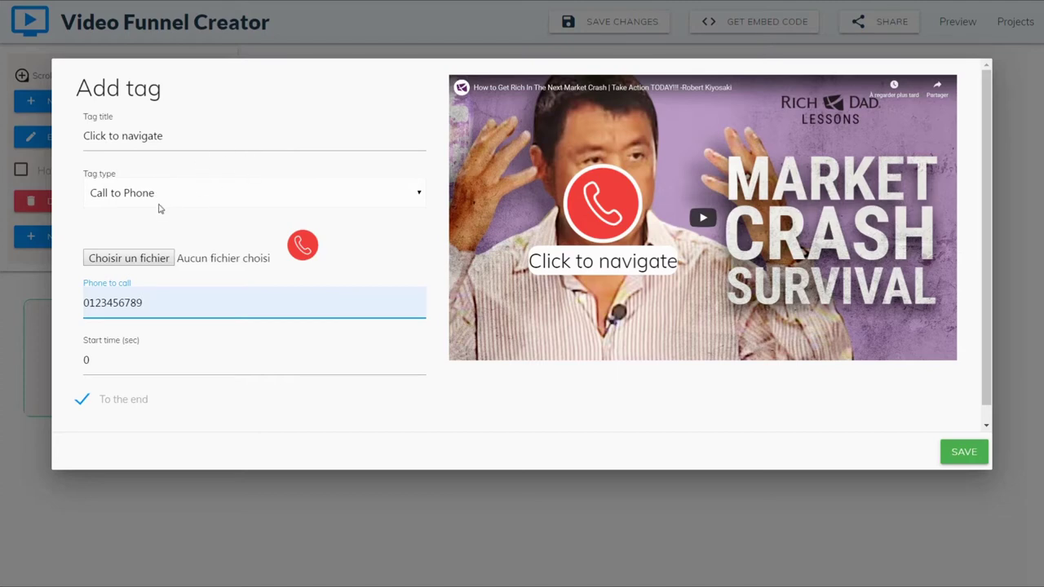
- Change the tag type to Send Email and open the contact e-mail for entry
click(416, 194)
click(338, 247)
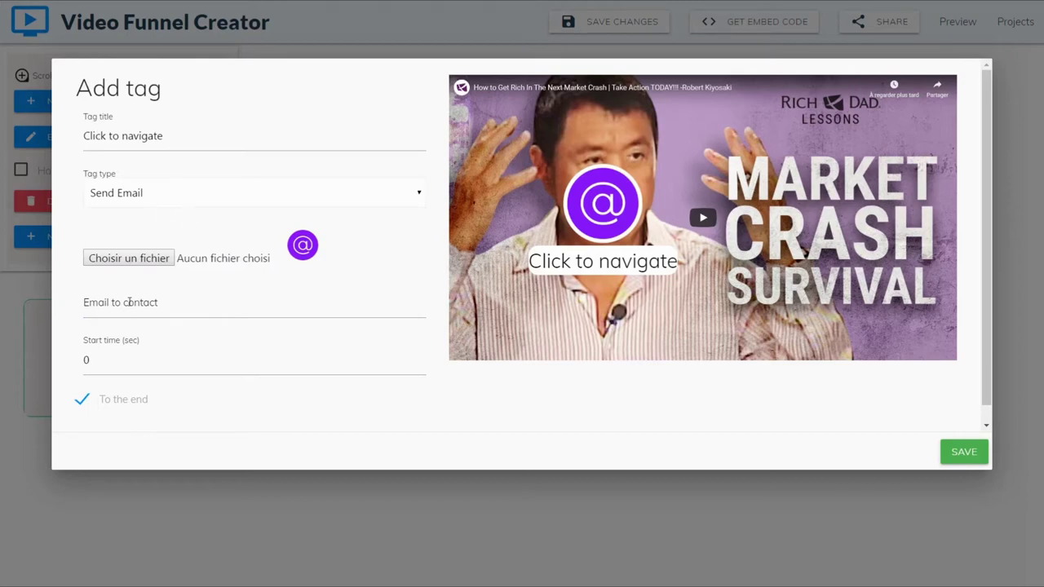
click(183, 300)
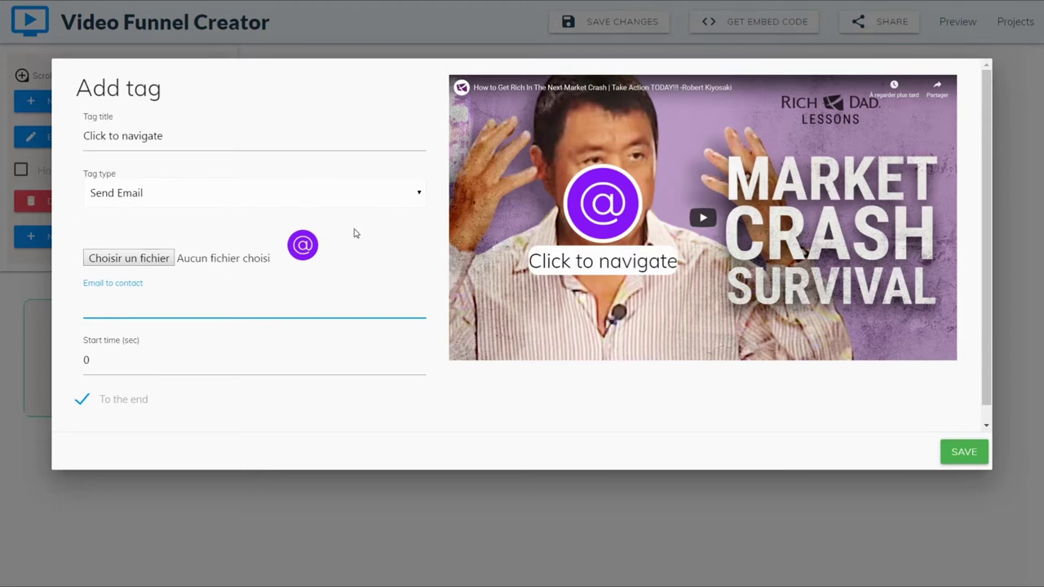
- Set the tag type to Navigate to new funnel step and title the tag "Vidéo suivante"
click(419, 194)
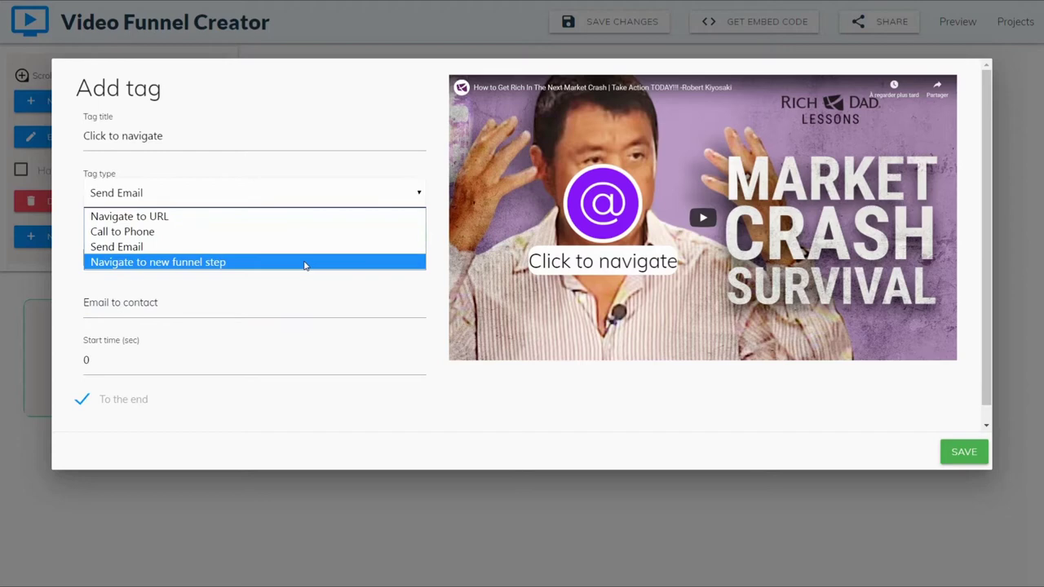
click(304, 262)
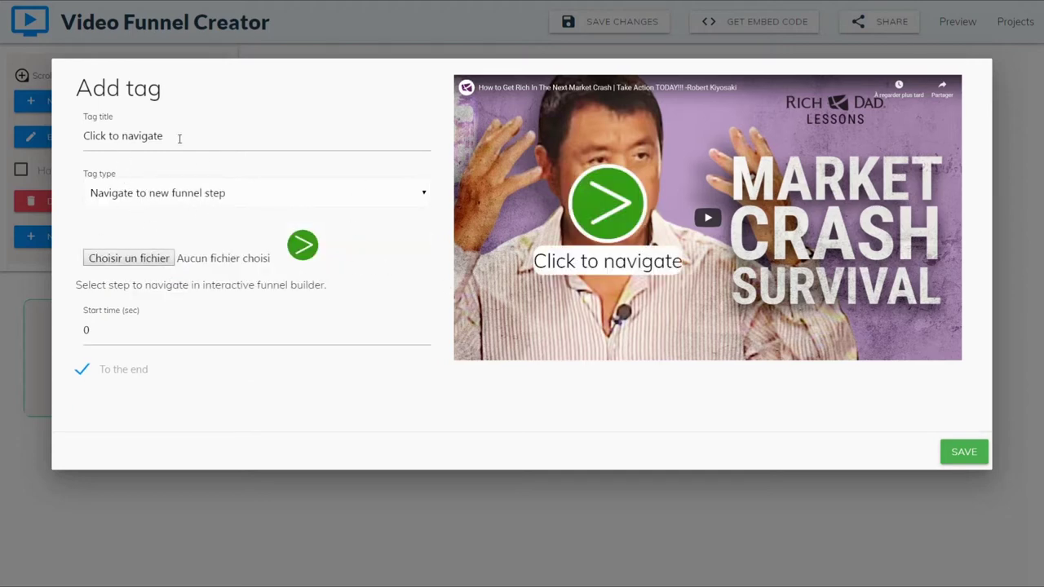
drag(180, 138, 41, 146)
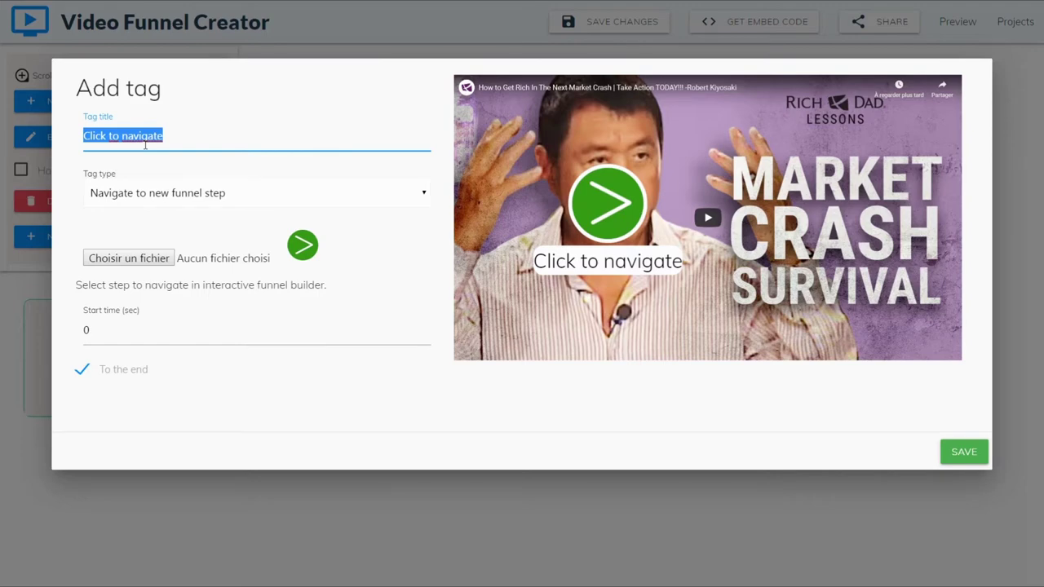
text(Vidéo suivante)
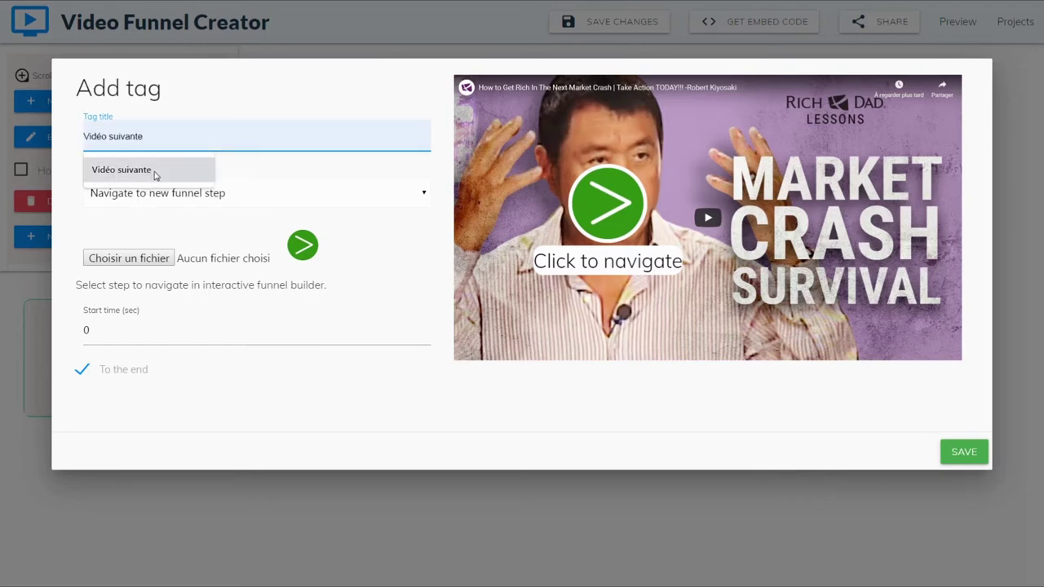
- Shrink the "Vidéo suivante" tag and move it to the lower-right corner of the video
click(153, 173)
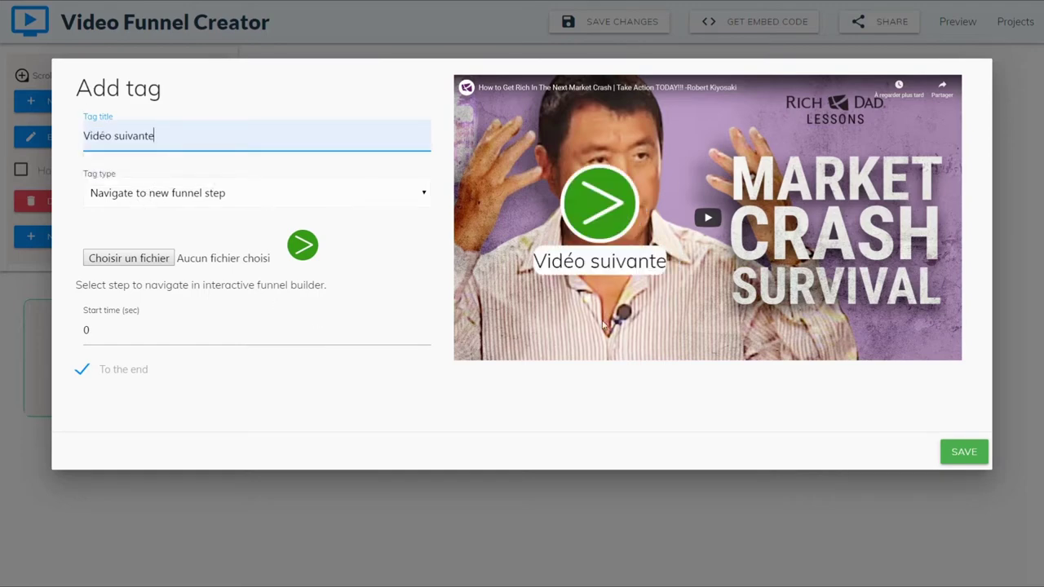
click(546, 290)
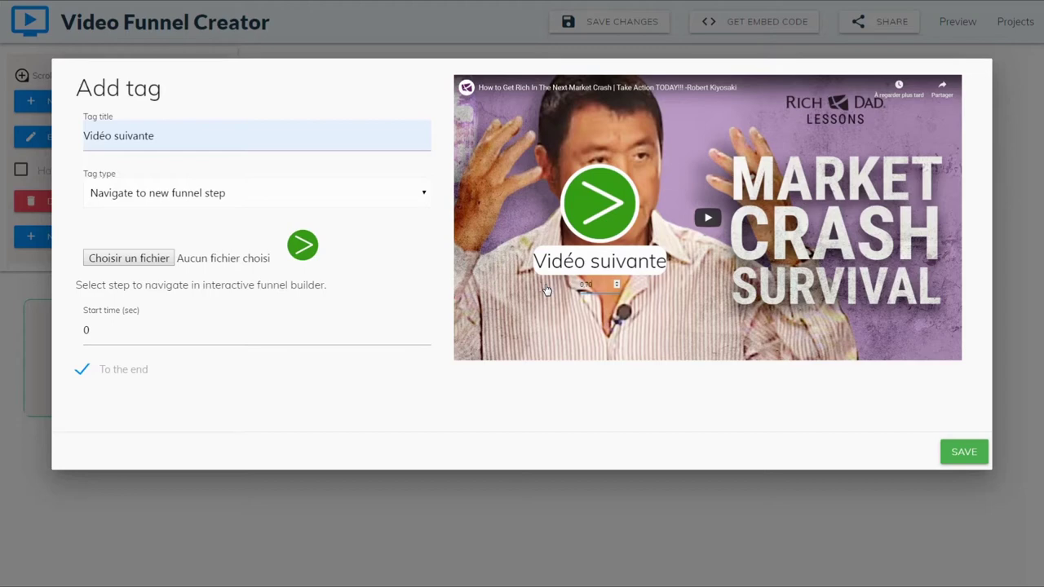
drag(580, 215, 745, 243)
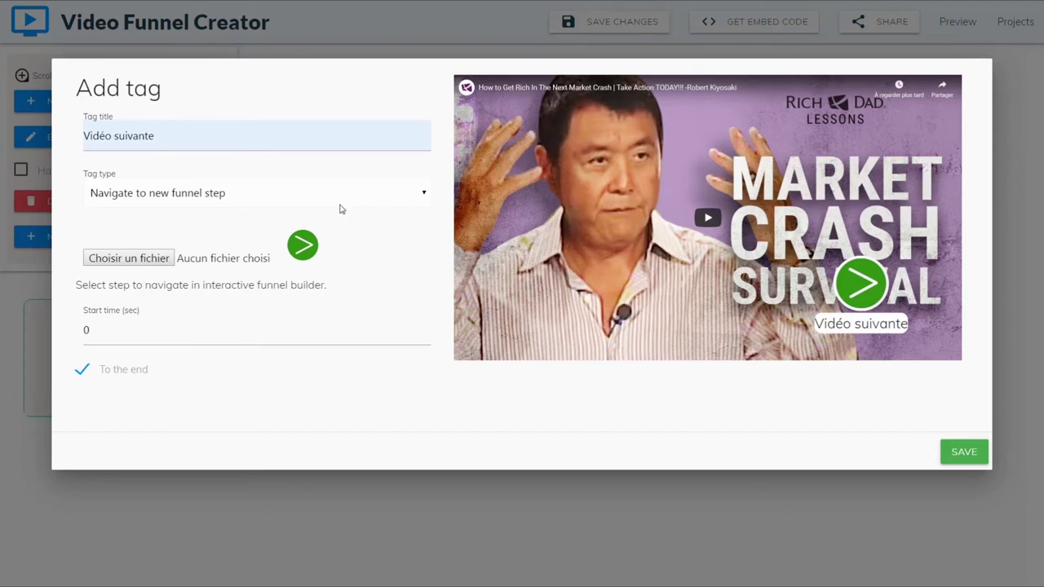
- Set the tag's start time to 10 seconds and save the tag
double_click(121, 330)
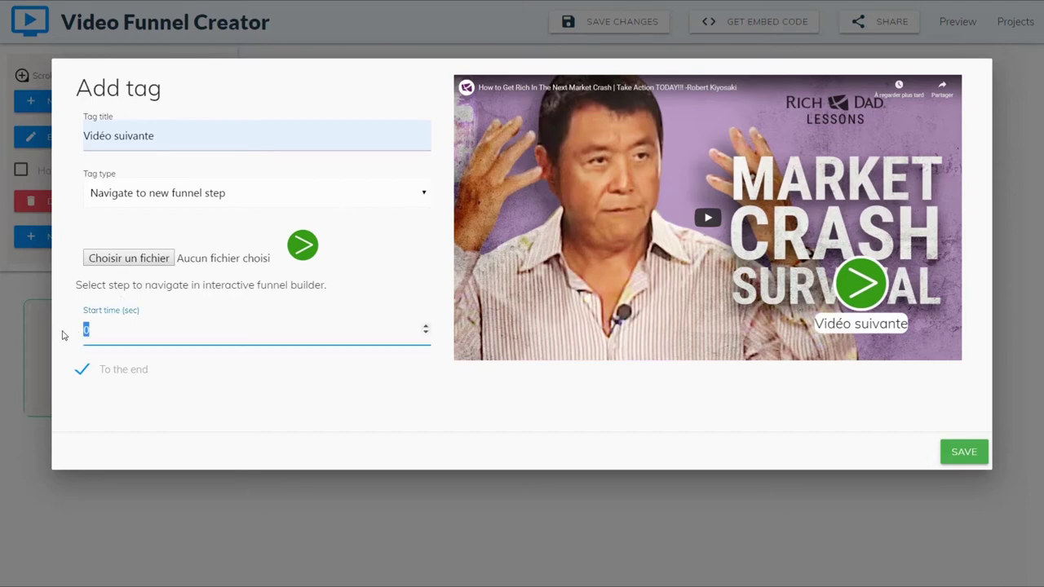
text(10)
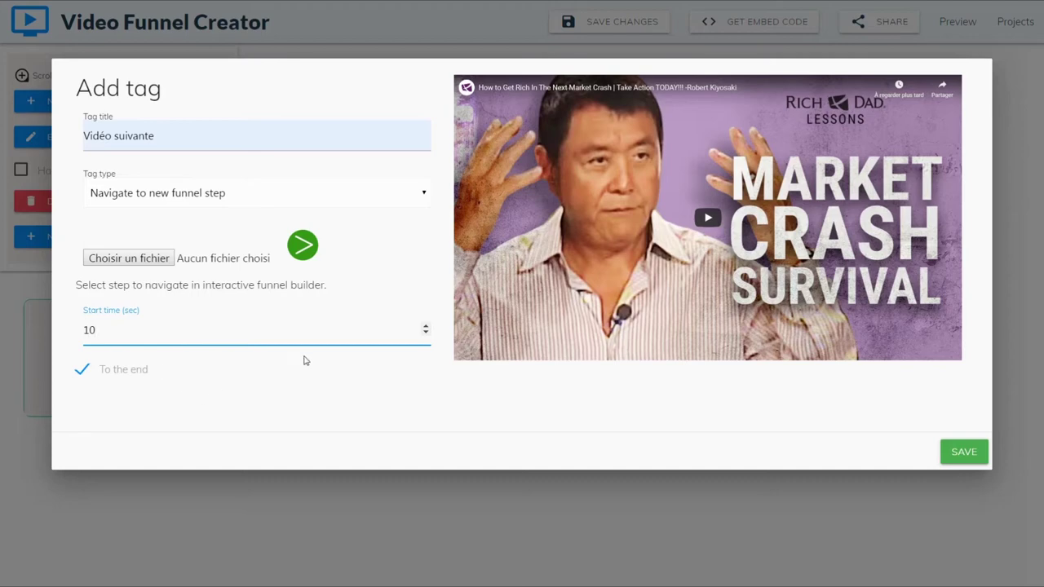
click(970, 457)
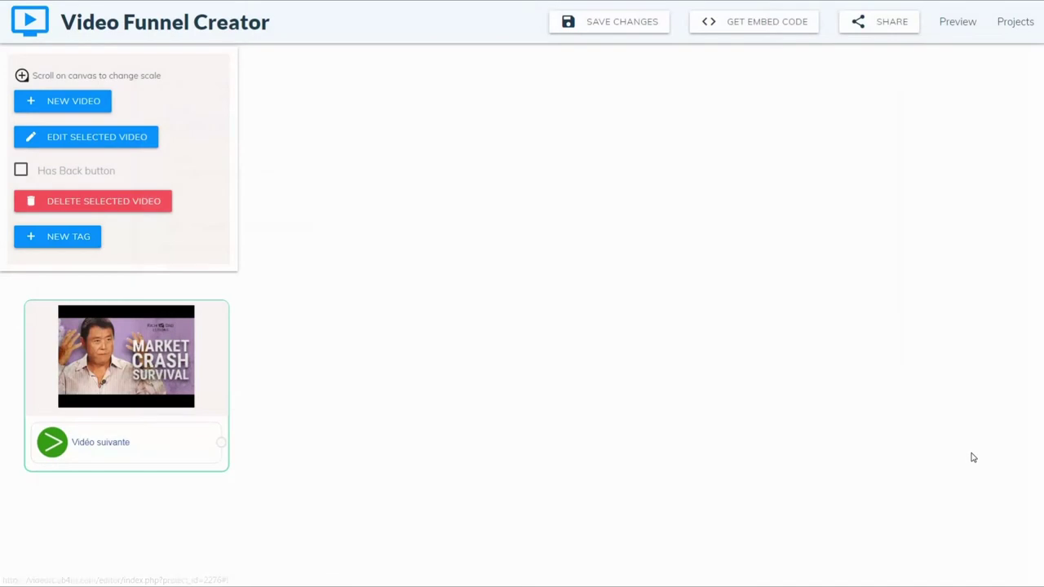
click(72, 105)
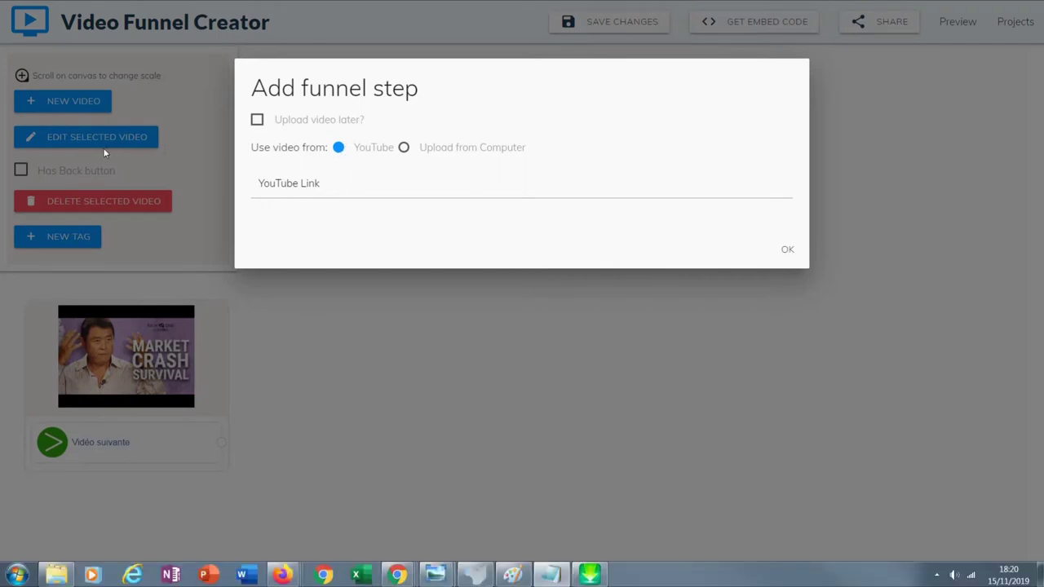
click(325, 194)
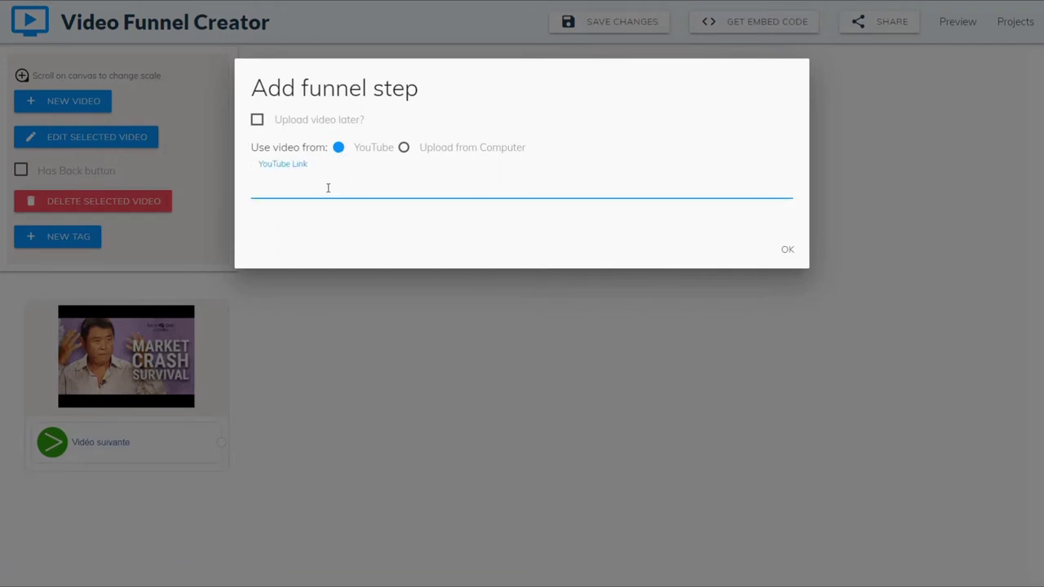
text(https://www.youtube.com/watch?v=-Xf9ahU5-y4)
click(789, 248)
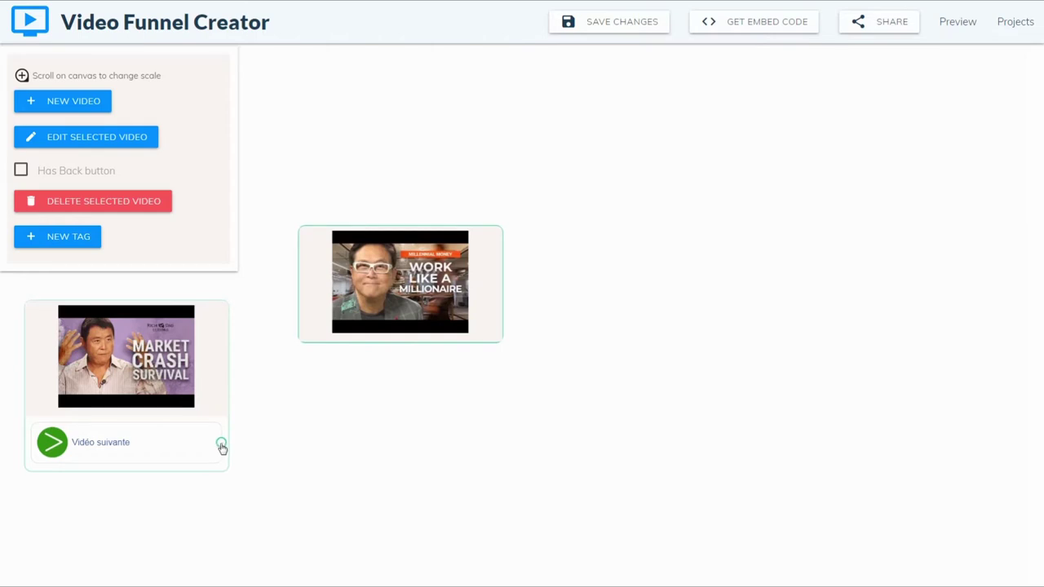
- Connect the "Vidéo suivante" tag to the "Work Like a Millionaire" video and move that video higher on the canvas
mouse_move(224, 445)
drag(223, 445, 317, 236)
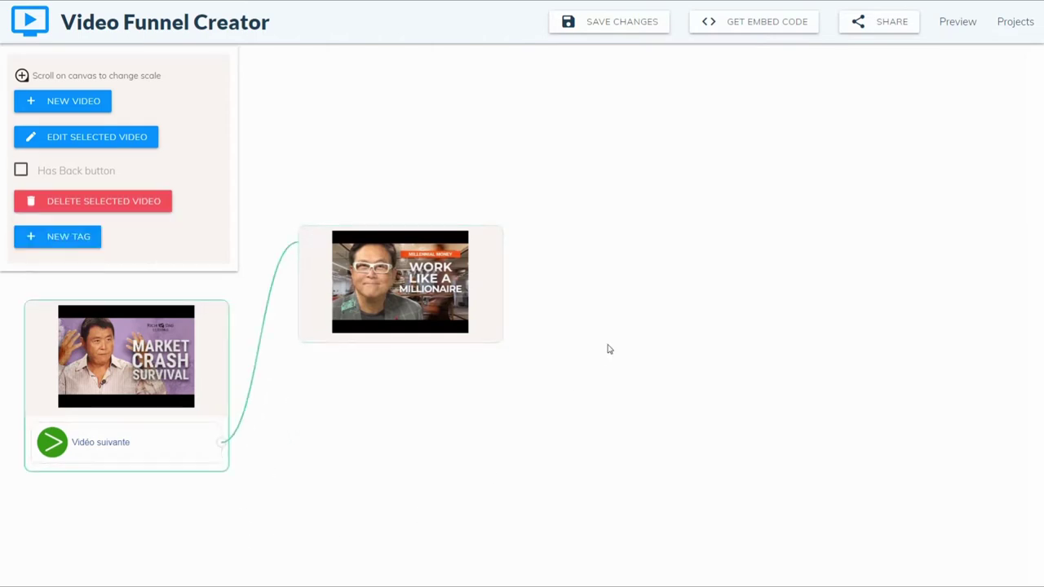
click(407, 265)
drag(406, 265, 406, 215)
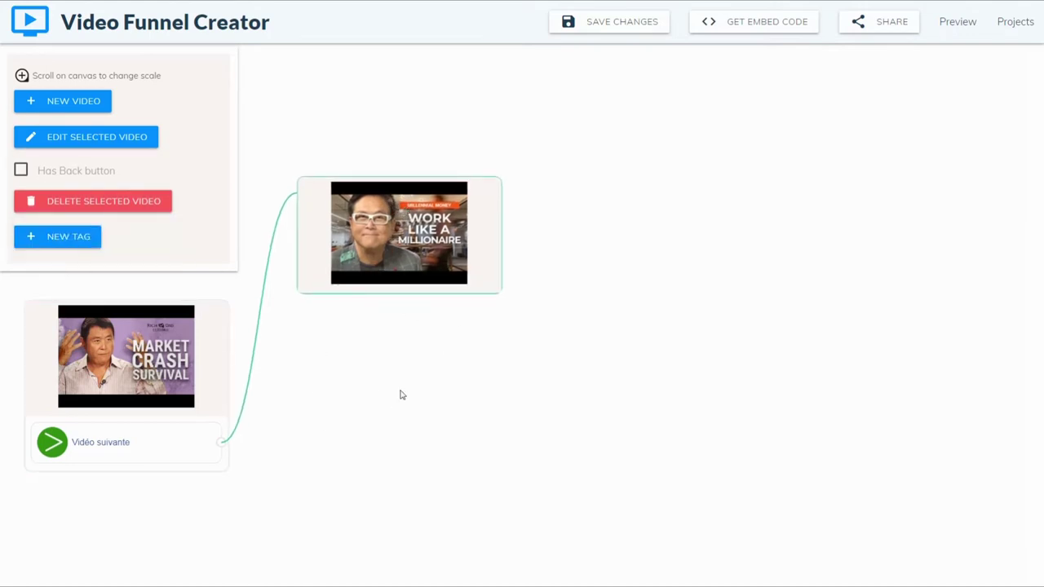
- Start a new tag on the "Work Like a Millionaire" video, with type Navigate to new funnel step and title "Vidéo suivante"
click(209, 372)
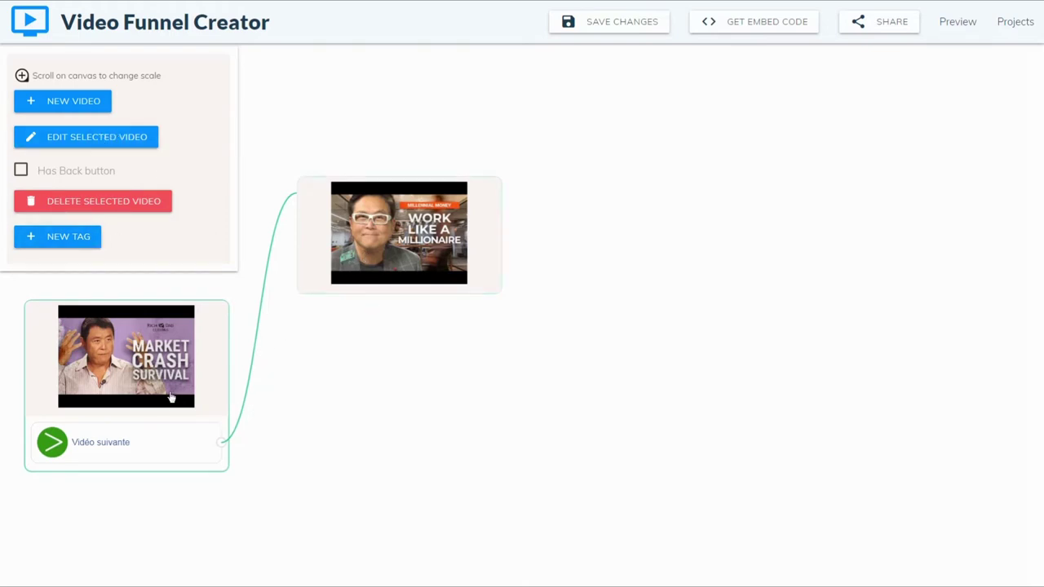
click(322, 260)
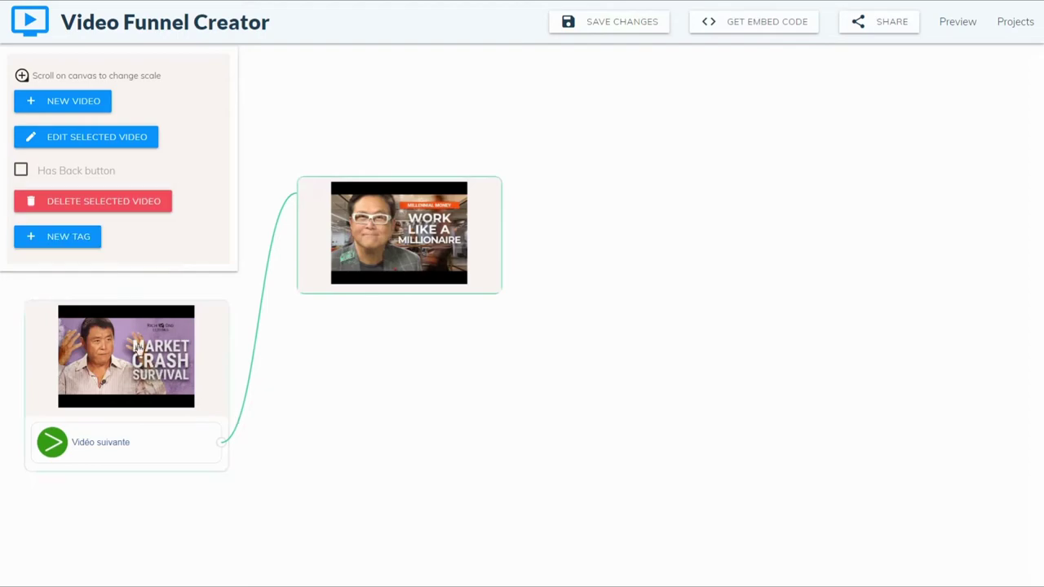
click(86, 241)
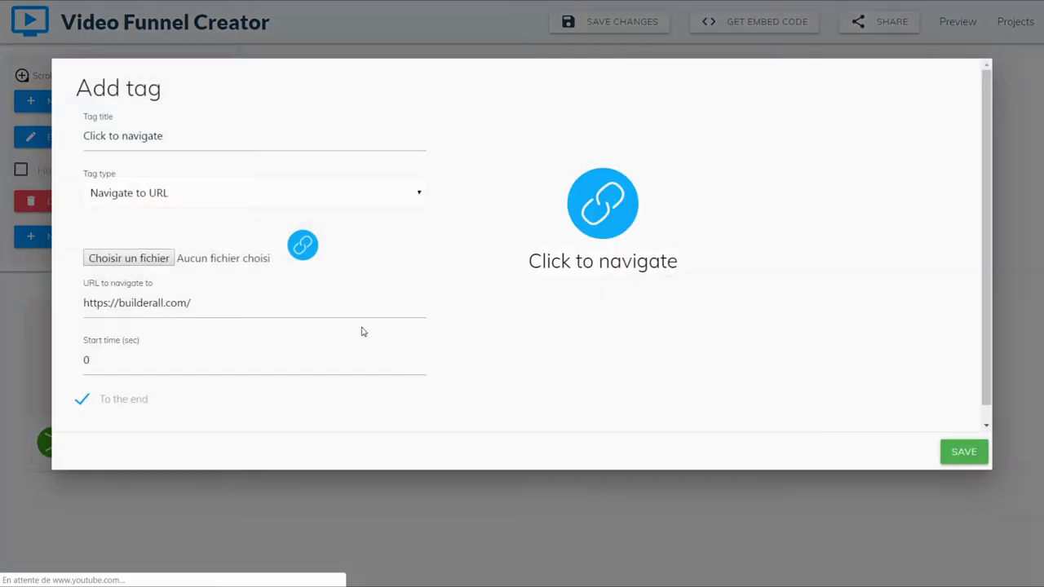
click(419, 194)
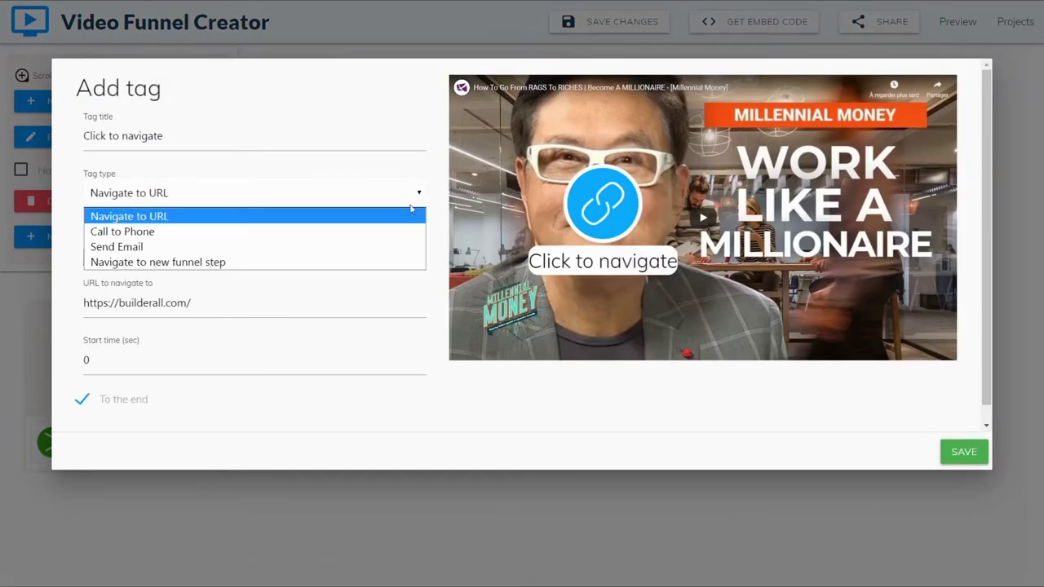
click(357, 263)
drag(231, 138, 77, 139)
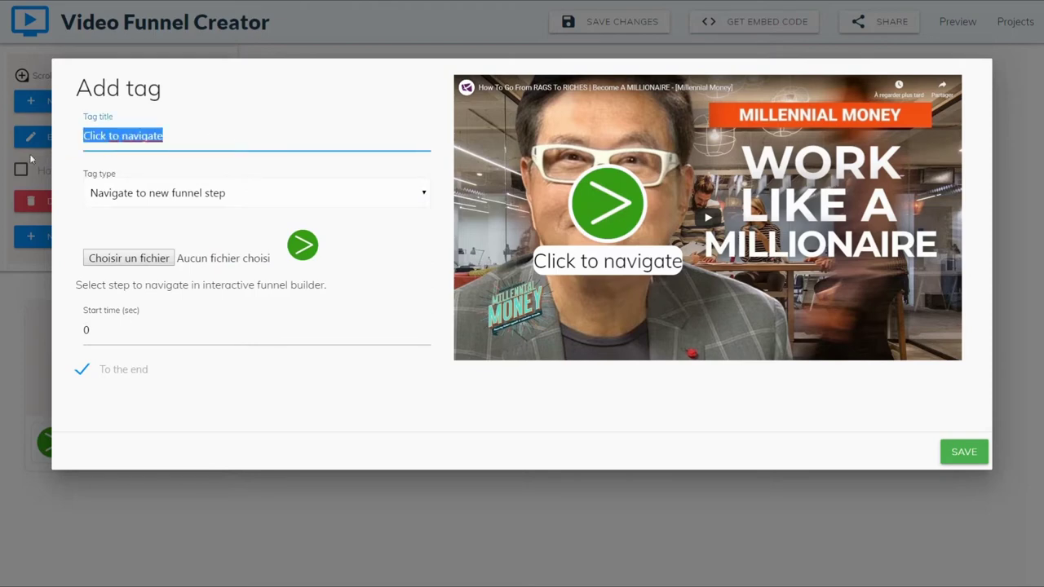
text(V)
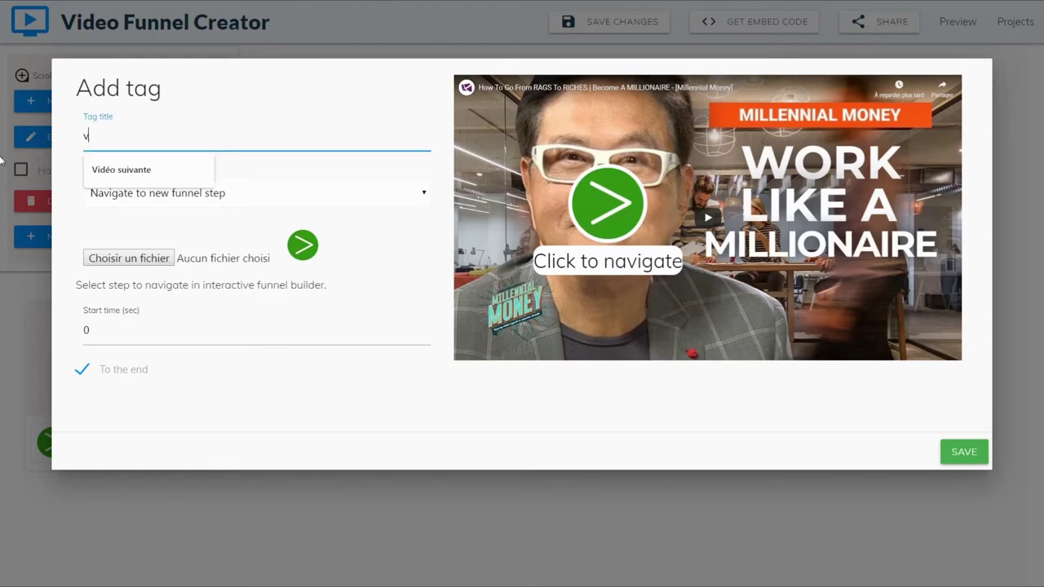
click(128, 175)
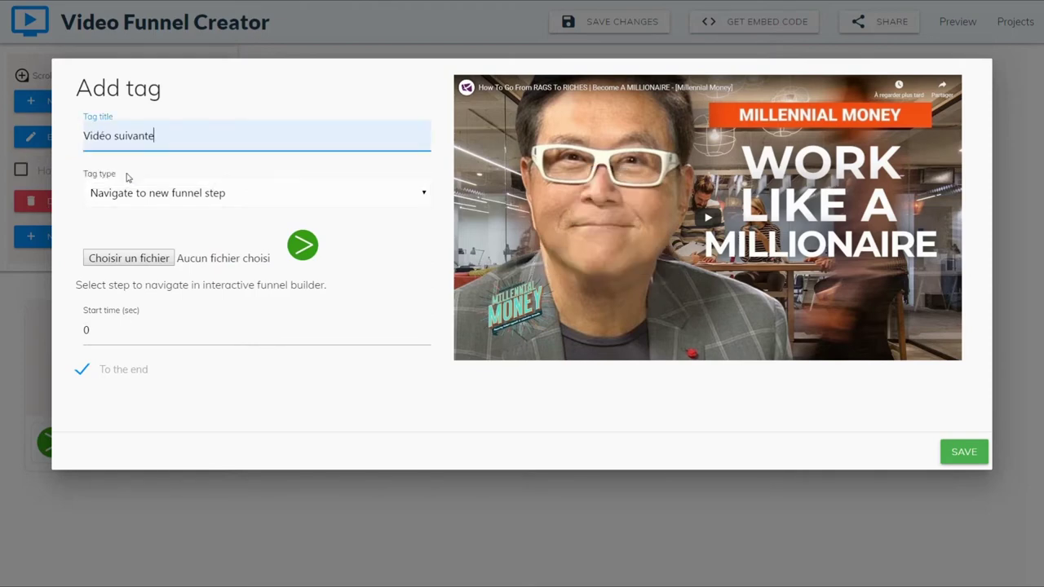
- Extend the tag title to "Voir plus Vidéo suivante"
click(86, 136)
text(Voi)
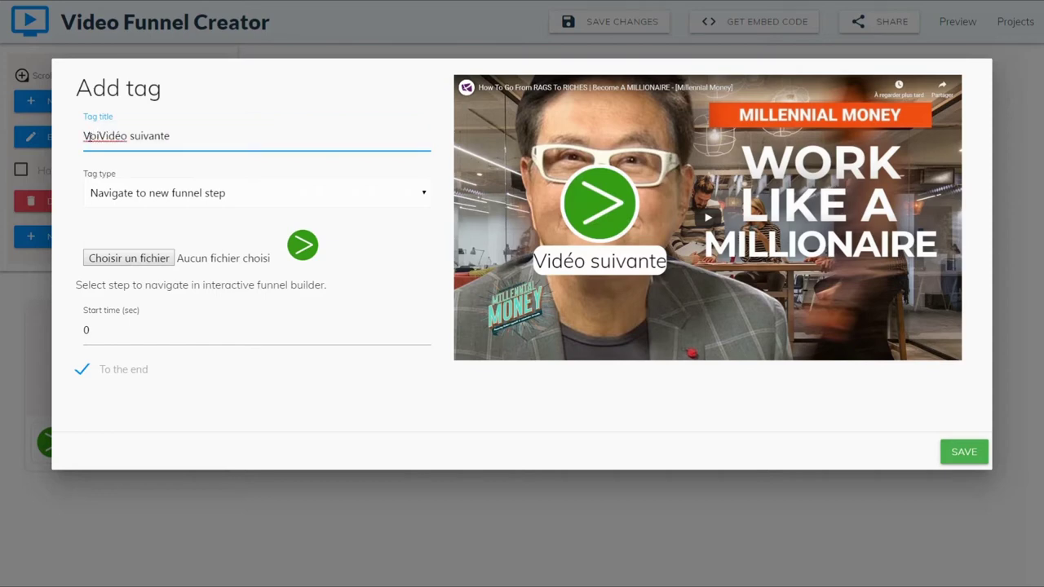
text(r )
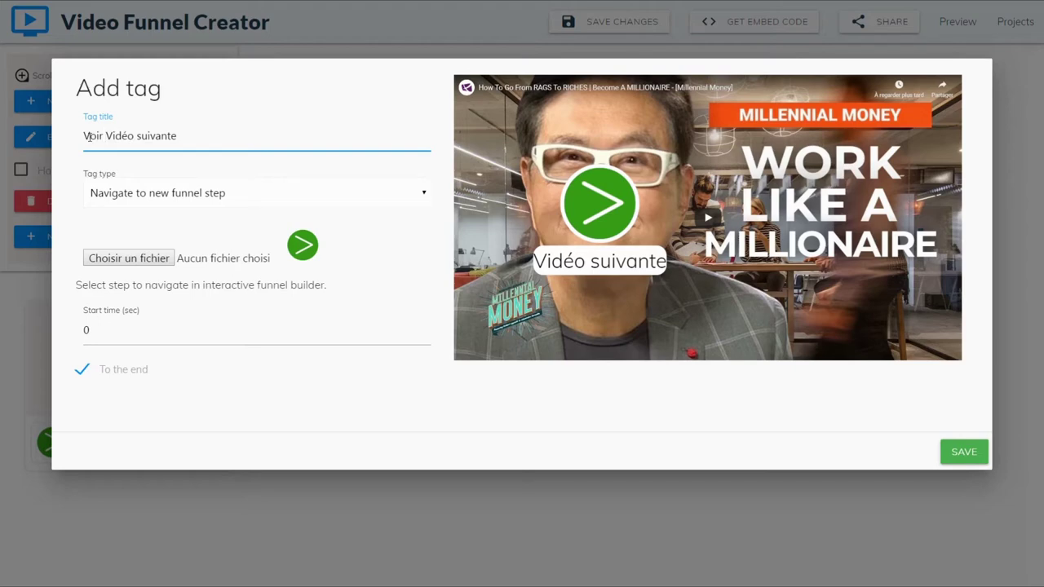
text(plus)
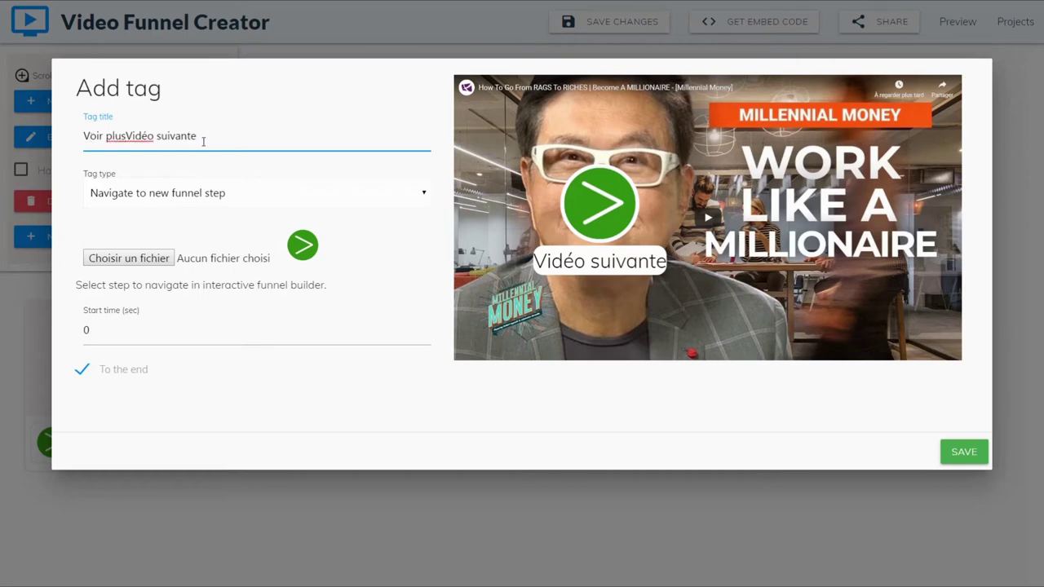
mouse_move(201, 140)
mouse_down()
mouse_move(157, 137)
mouse_move(214, 133)
mouse_up()
drag(125, 136, 132, 136)
text(V)
click(125, 136)
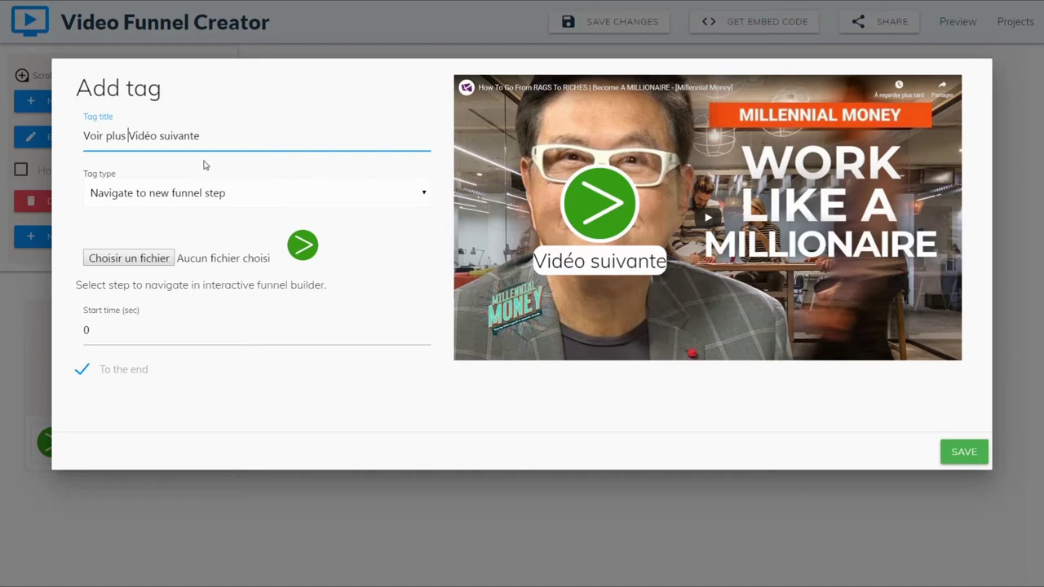
click(270, 323)
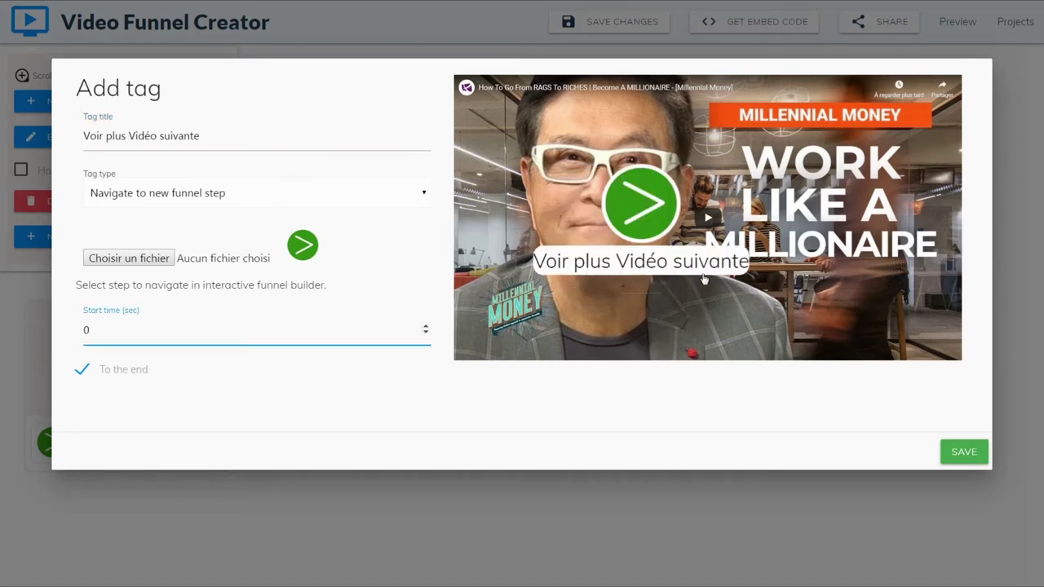
- Change the tag title to "Voir plus de Vidéos"
drag(205, 142, 161, 141)
key(BackSpace)
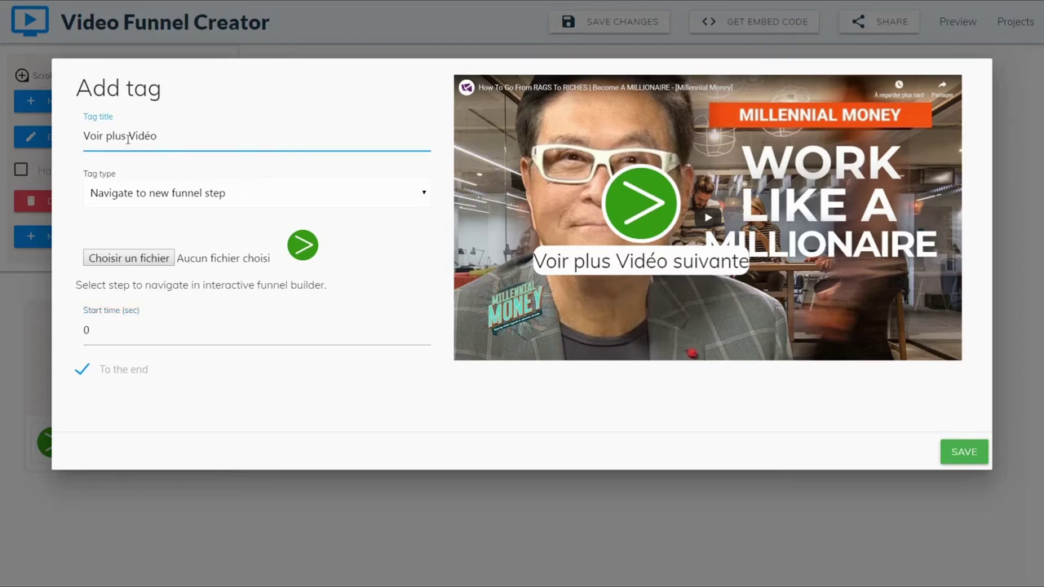
text(de)
click(288, 318)
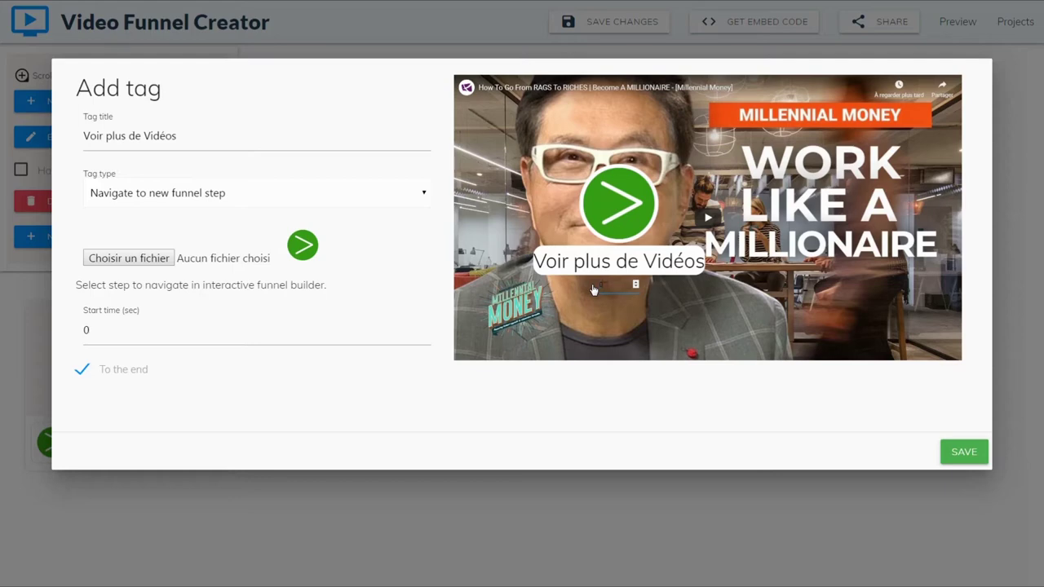
- Shrink the "Voir plus de Vidéos" tag, place it in the lower-right corner of the video, and save it
click(593, 290)
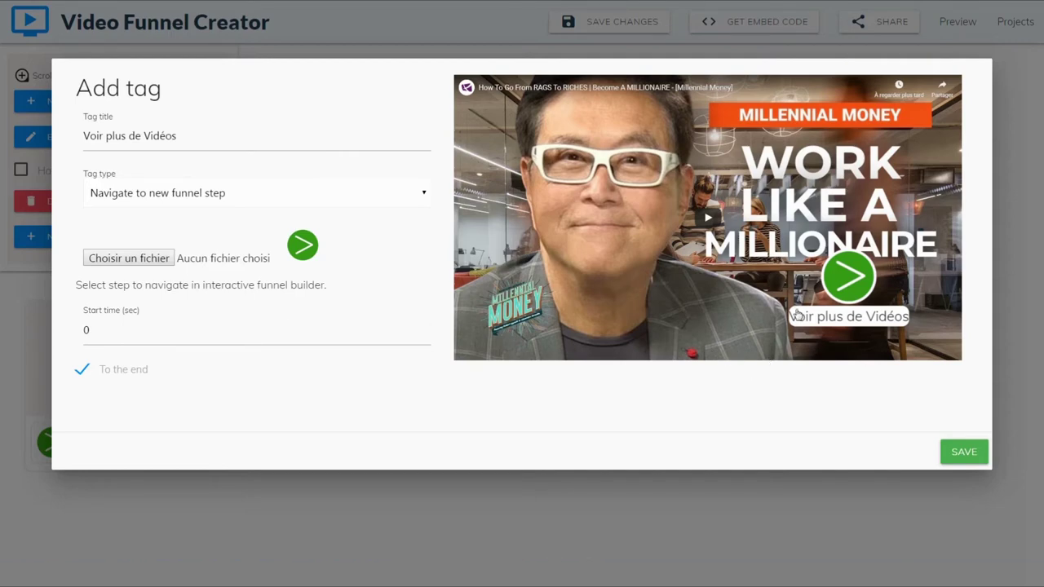
click(964, 455)
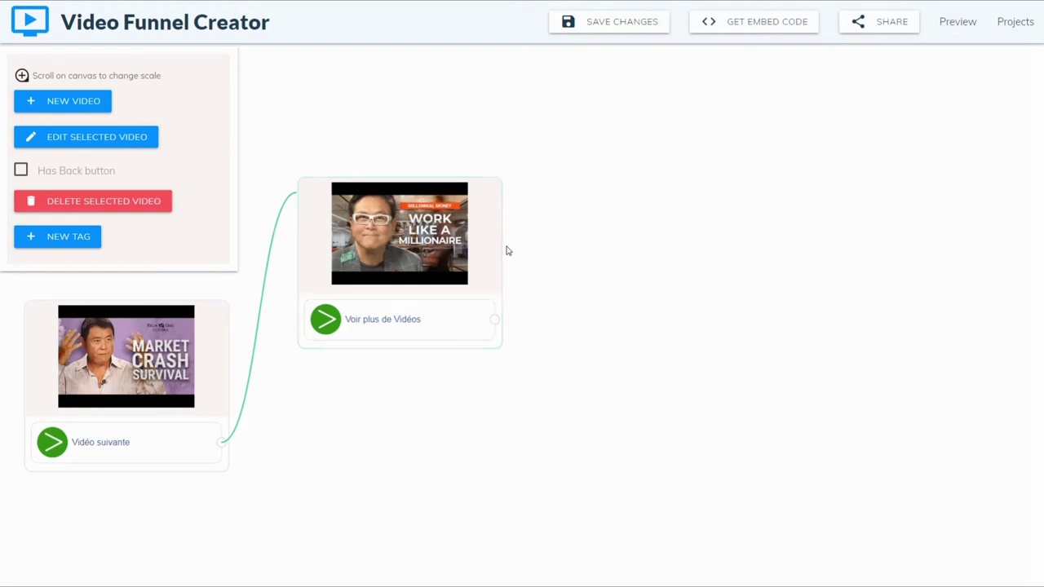
click(61, 102)
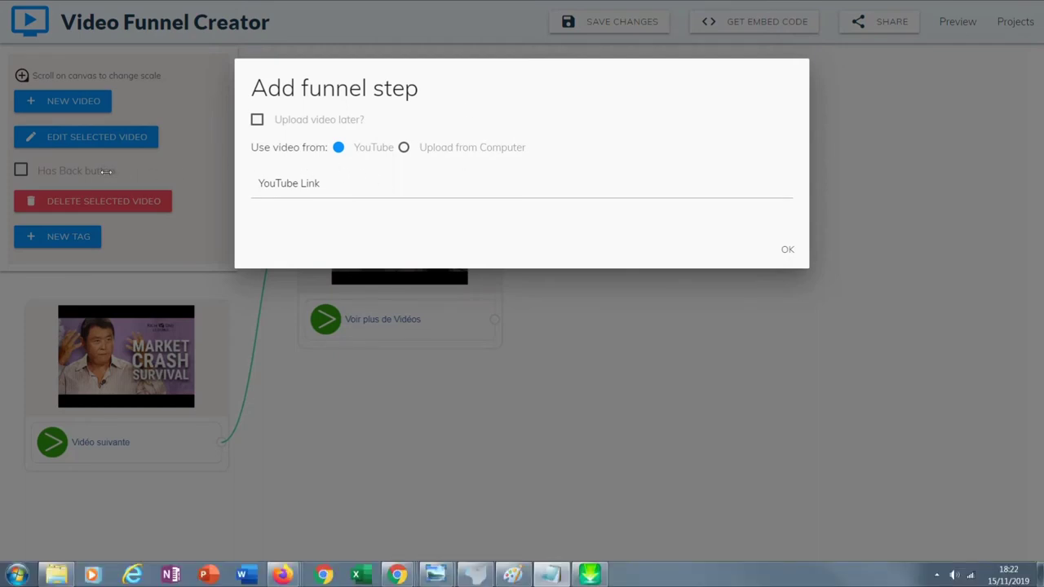
click(347, 177)
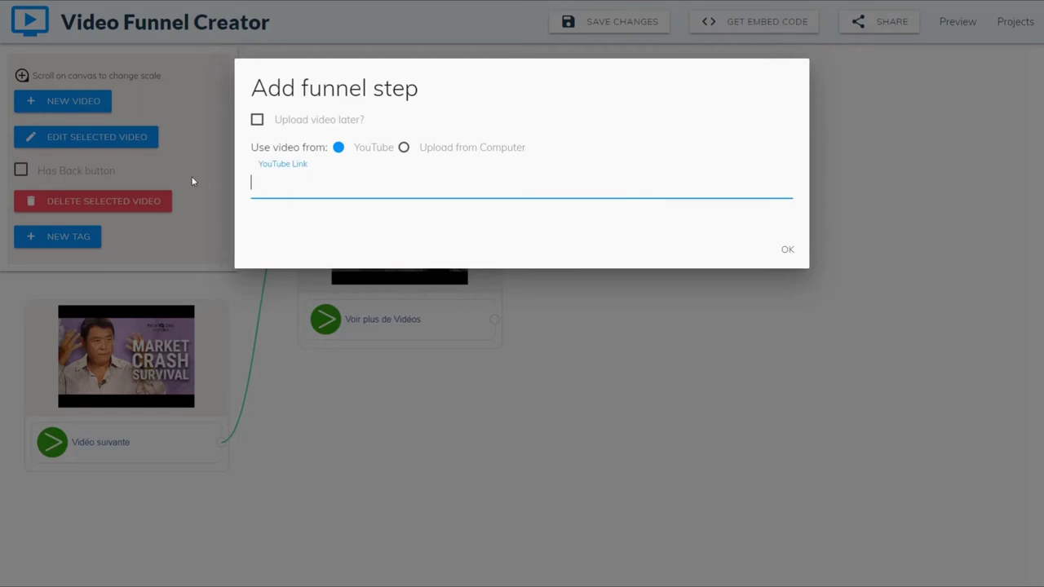
text(https://www.youtube.com/watch?v=uSzbHzKkk_Y)
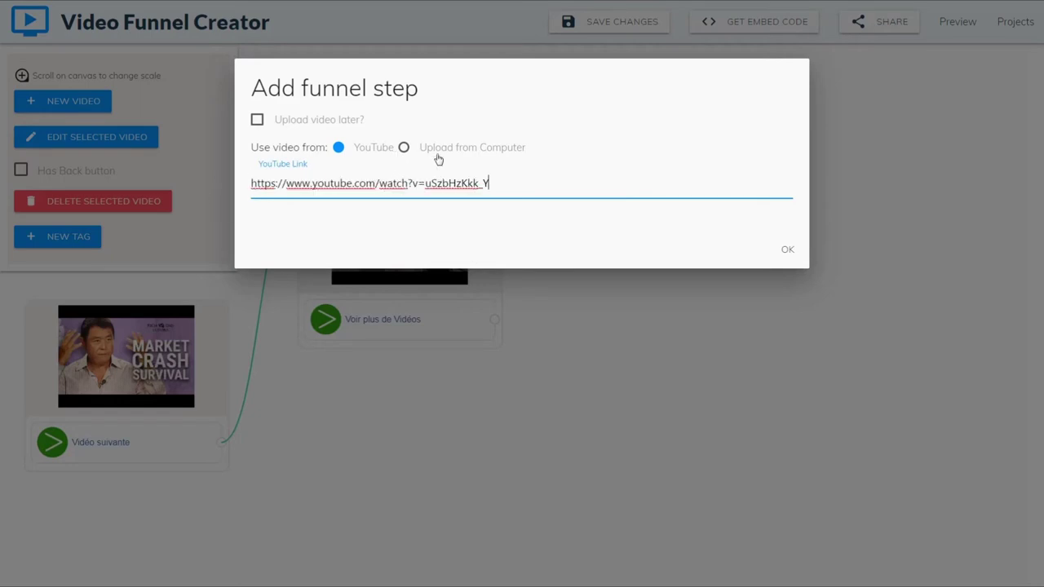
click(787, 248)
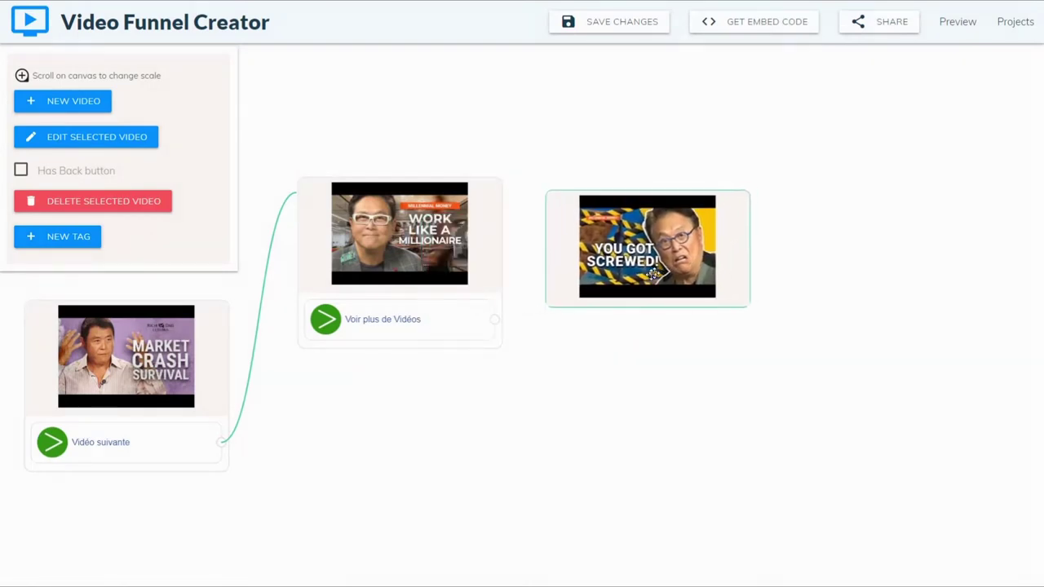
drag(495, 322, 550, 226)
mouse_move(617, 253)
mouse_down()
mouse_move(629, 227)
mouse_move(626, 250)
mouse_up()
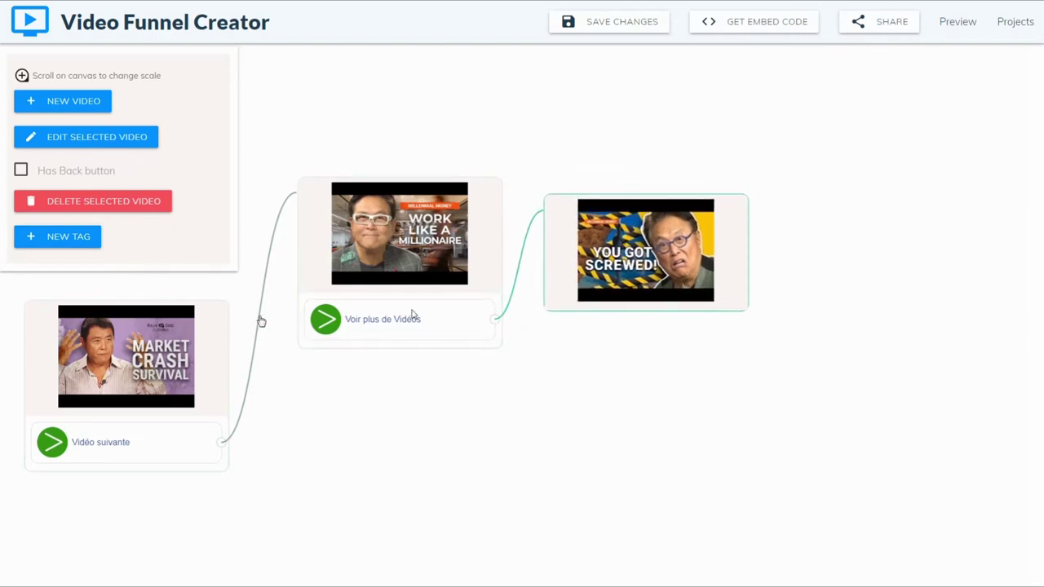
- Create a tag on the "You Got Screwed!" video with type Navigate to new funnel step and title "Voir plus de Vidéos"
click(73, 243)
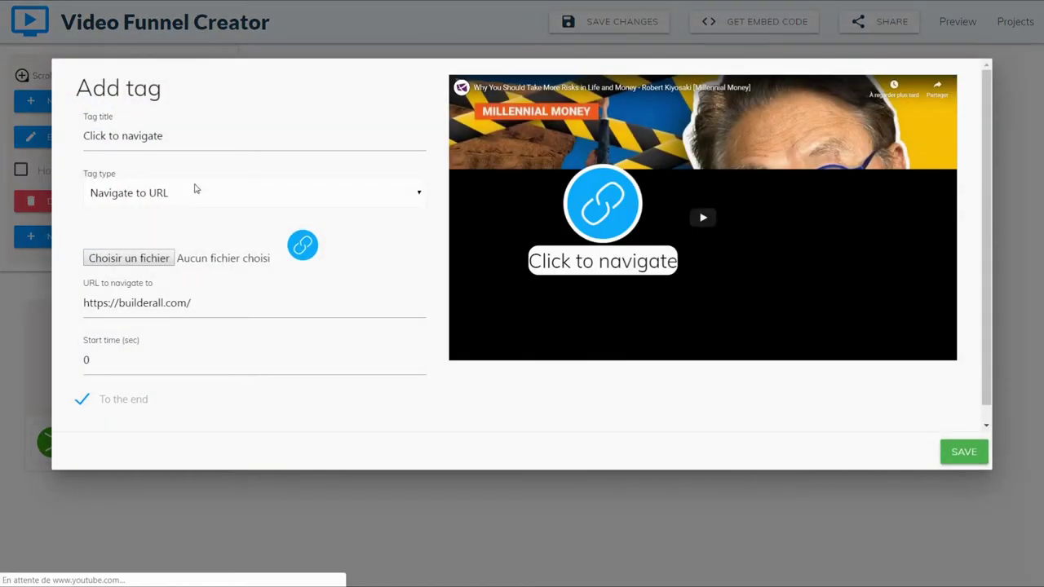
click(317, 200)
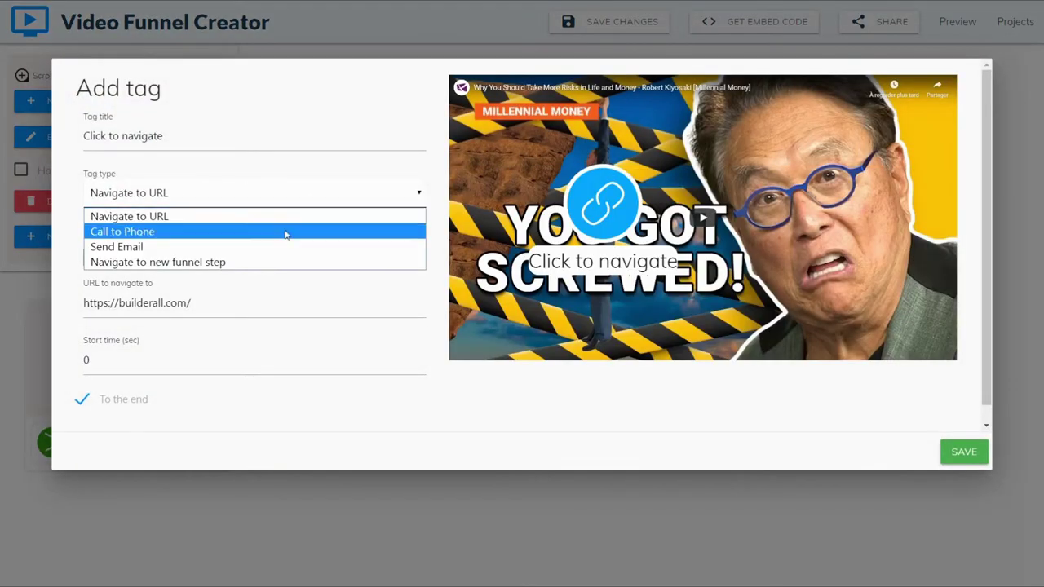
click(273, 262)
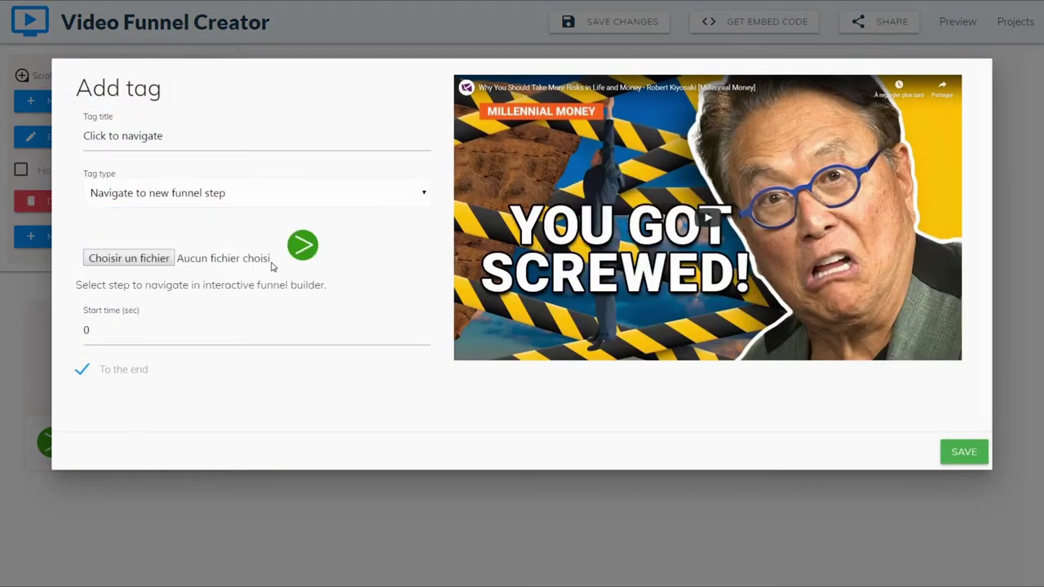
drag(205, 135, 56, 146)
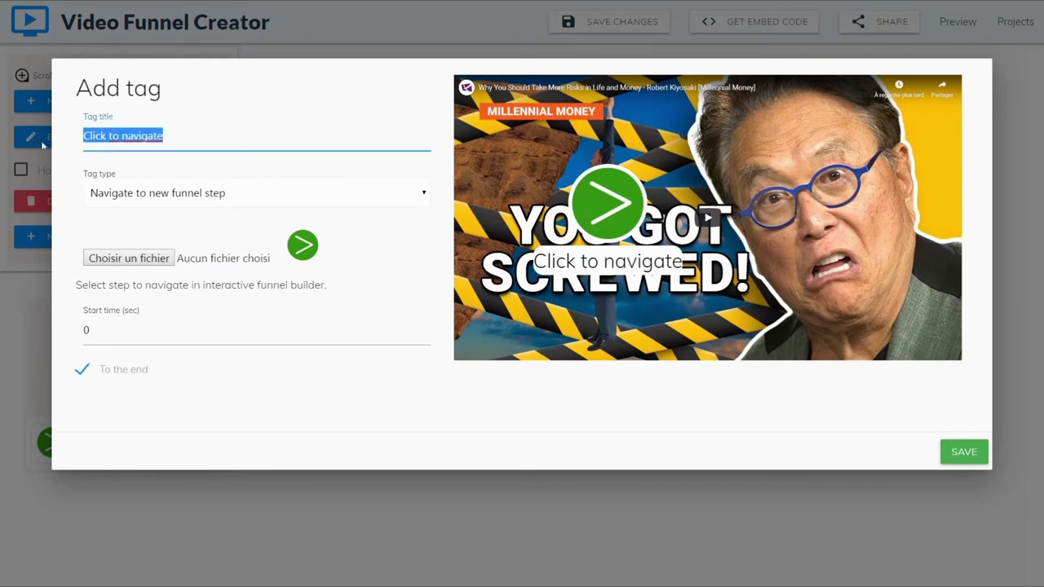
text(Voir plus de Vidéos)
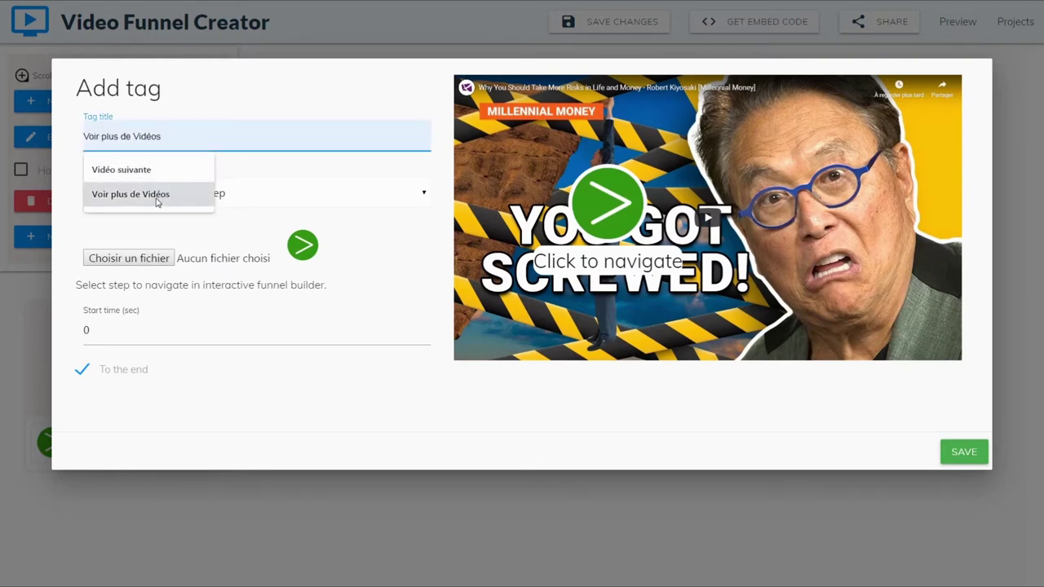
click(157, 201)
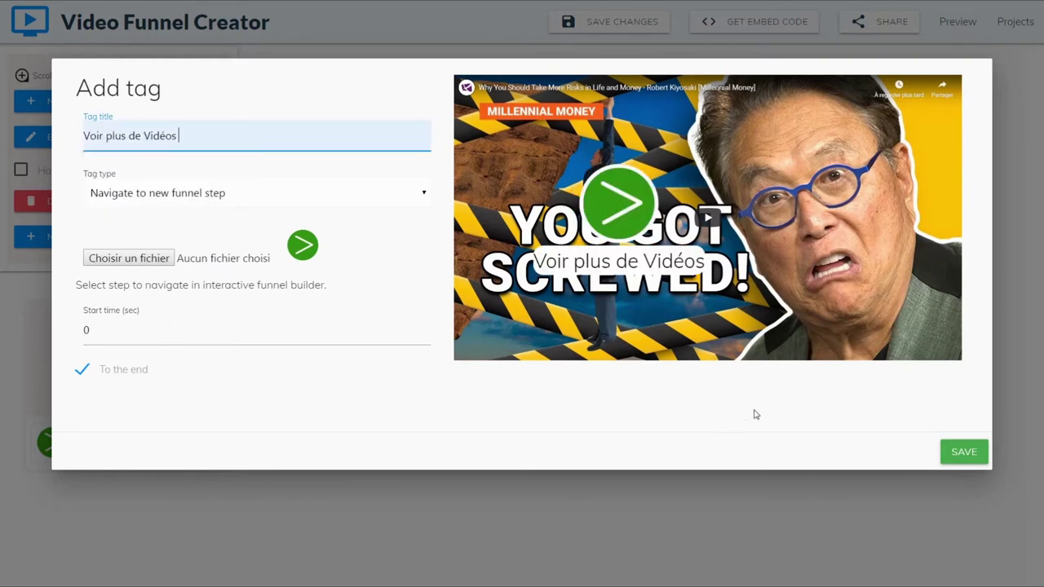
- Shrink the "Voir plus de Vidéos" tag, place it in the lower-right area of the "You Got Screwed!" video, and save it
click(571, 292)
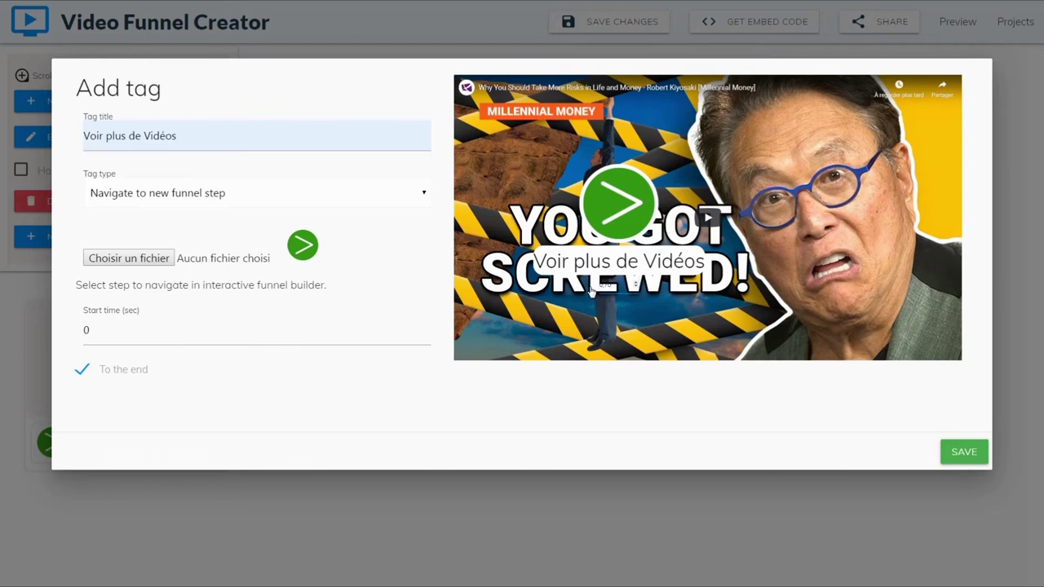
scroll(591, 291, down, 2)
drag(593, 232, 824, 301)
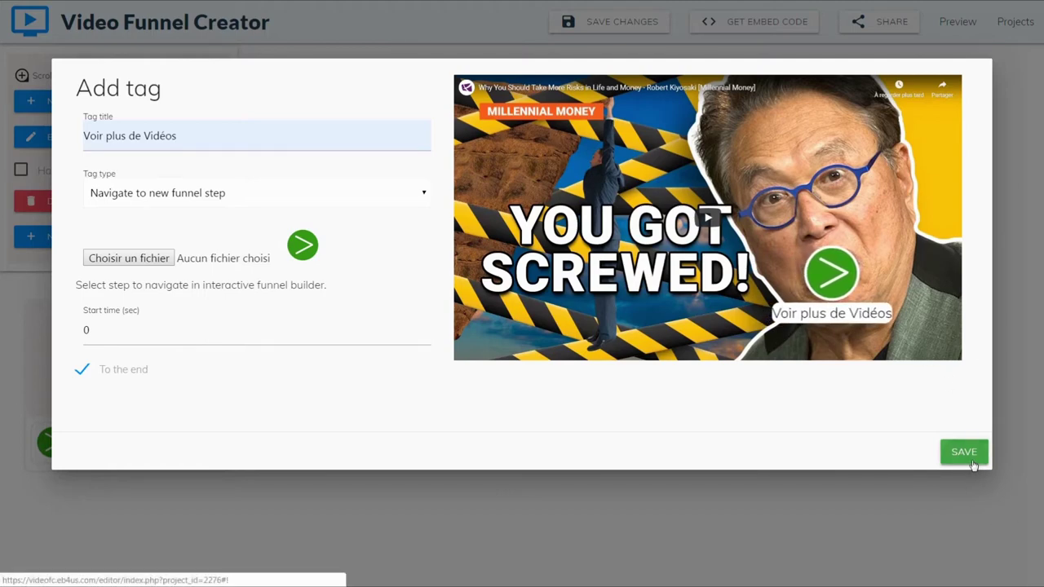
click(971, 454)
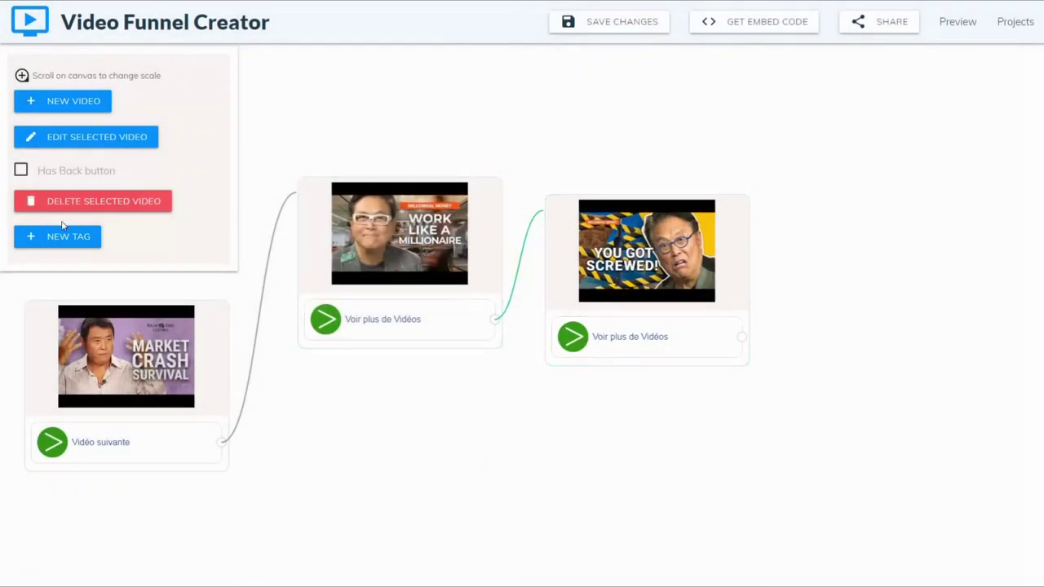
click(88, 101)
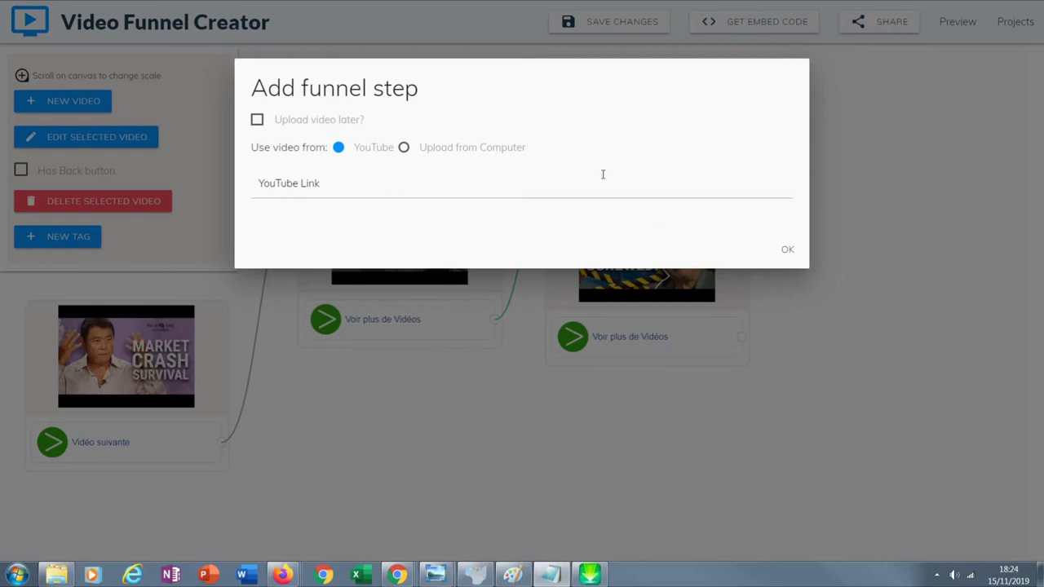
click(328, 183)
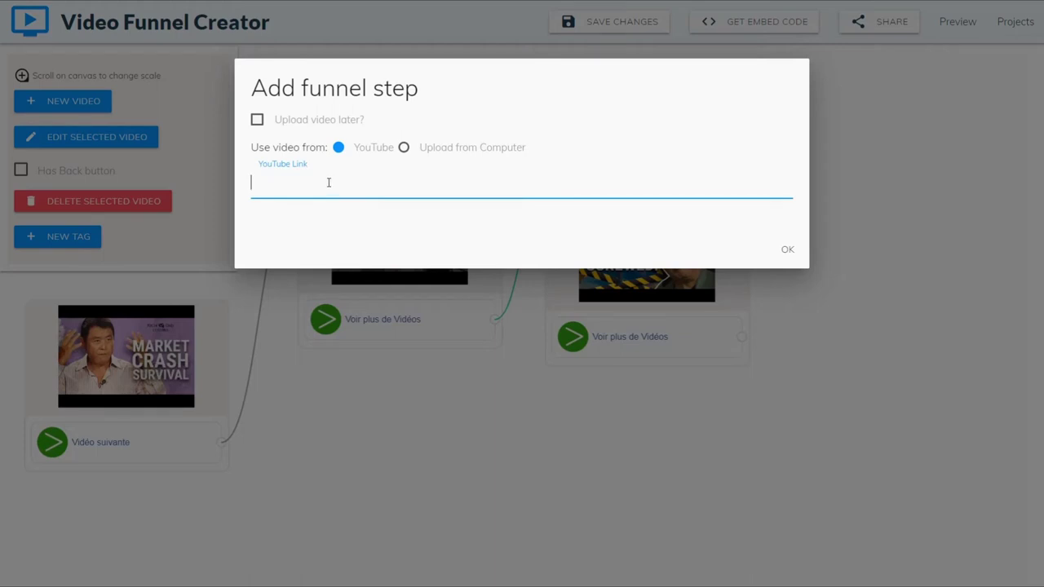
text(https://www.youtube.com/watch?v=auBLUxQvNtQ&t=6s)
click(787, 248)
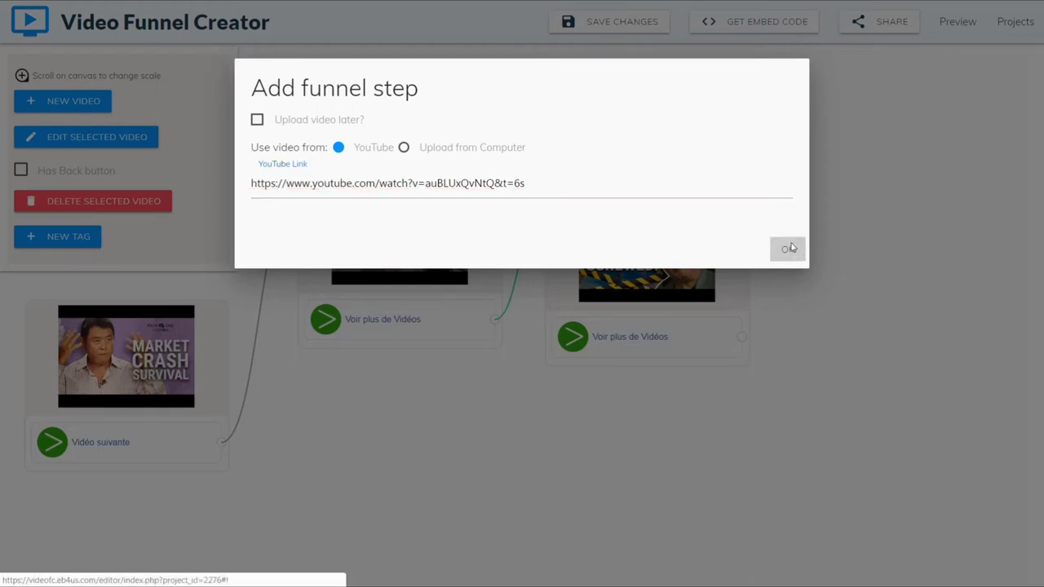
drag(530, 287, 897, 281)
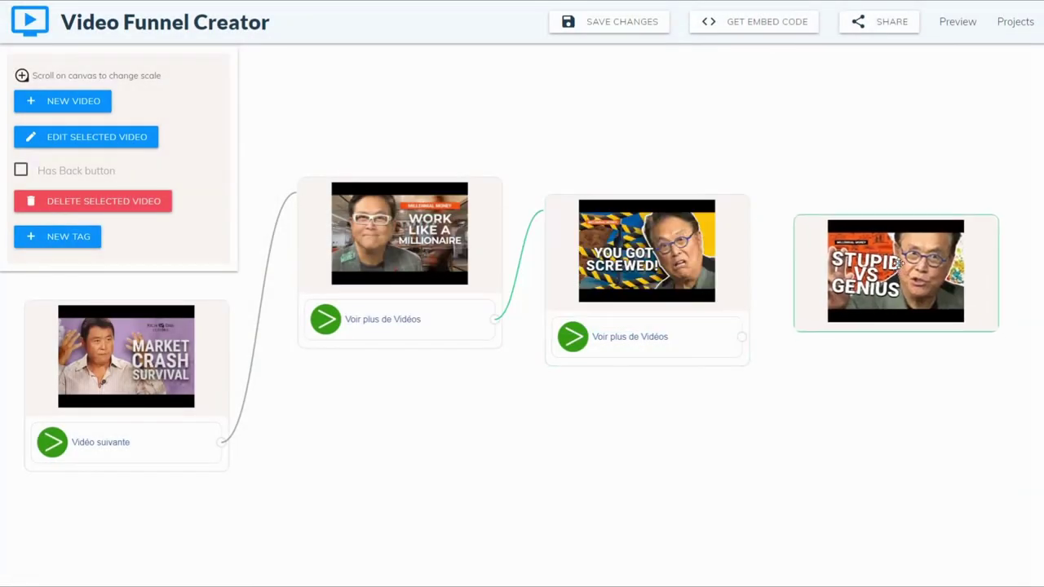
- Raise the "You Got Screwed!" card slightly and connect its "Voir plus de Vidéos" tag to the "Stupid vs Genius" video
click(715, 274)
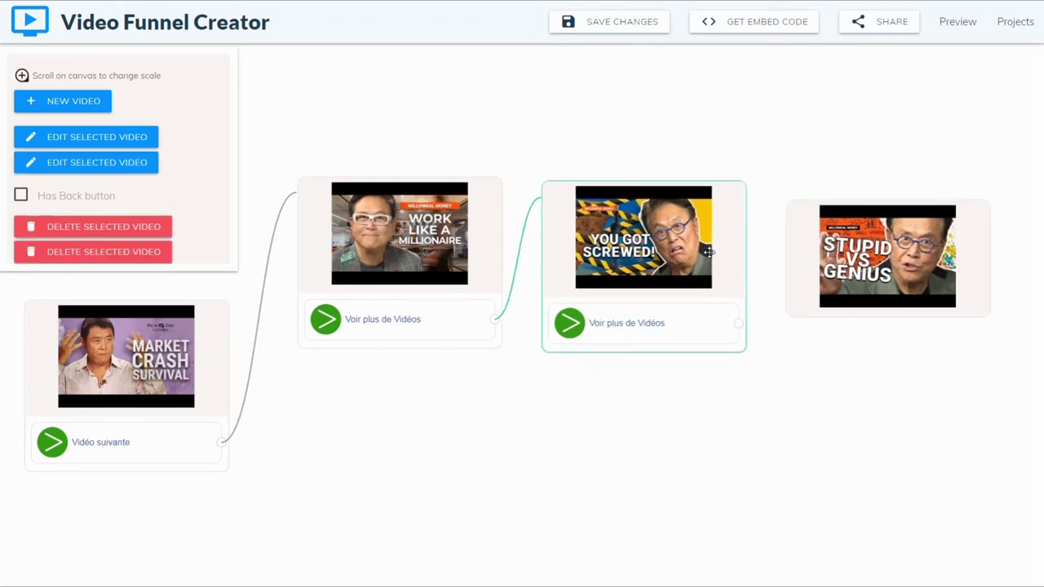
drag(737, 318, 827, 273)
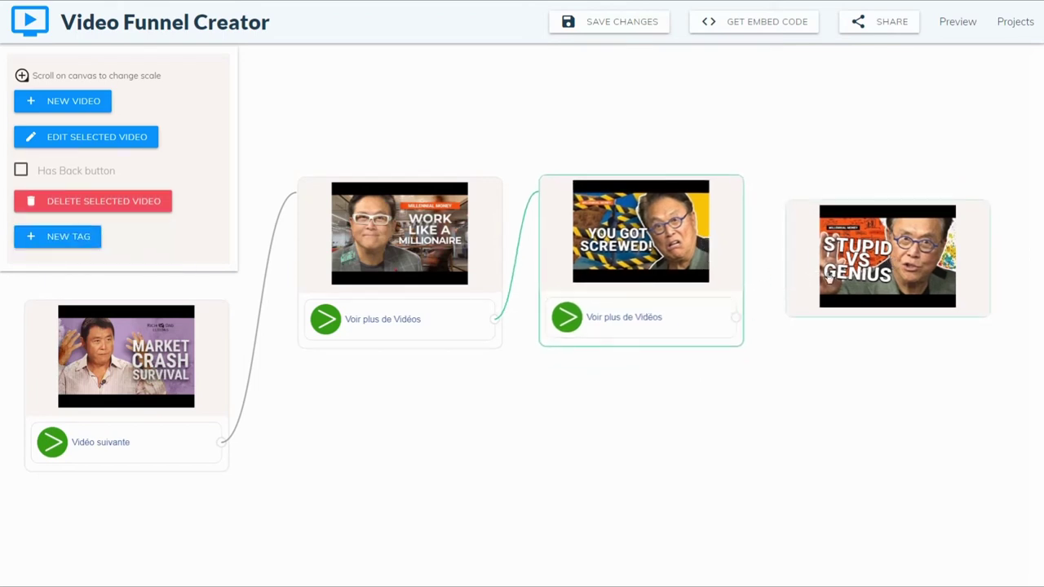
click(789, 277)
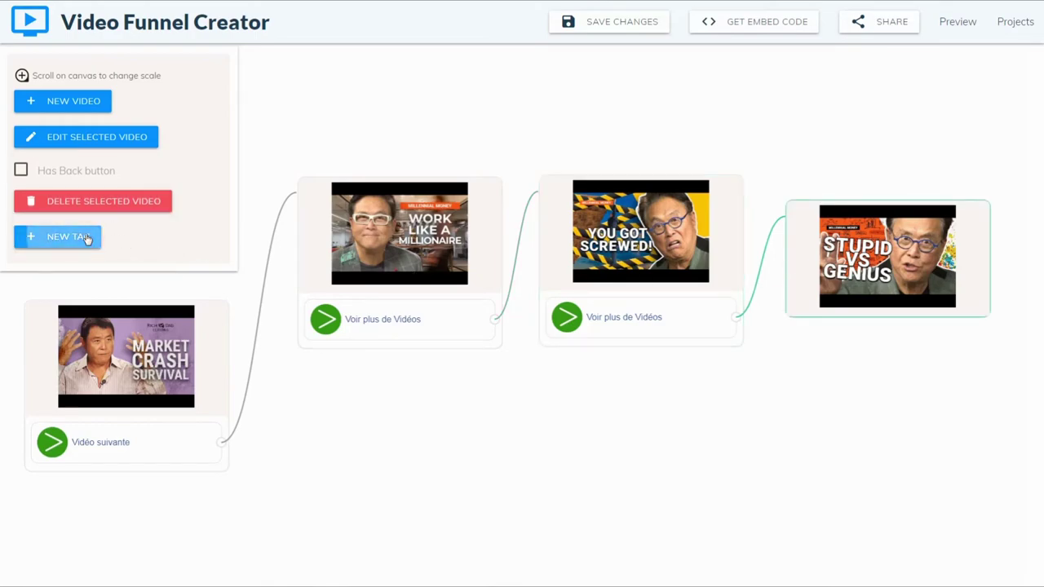
- Create a tag on the "Stupid vs Genius" video with type Navigate to new funnel step and title "Voir plus de Vidéos"
click(85, 237)
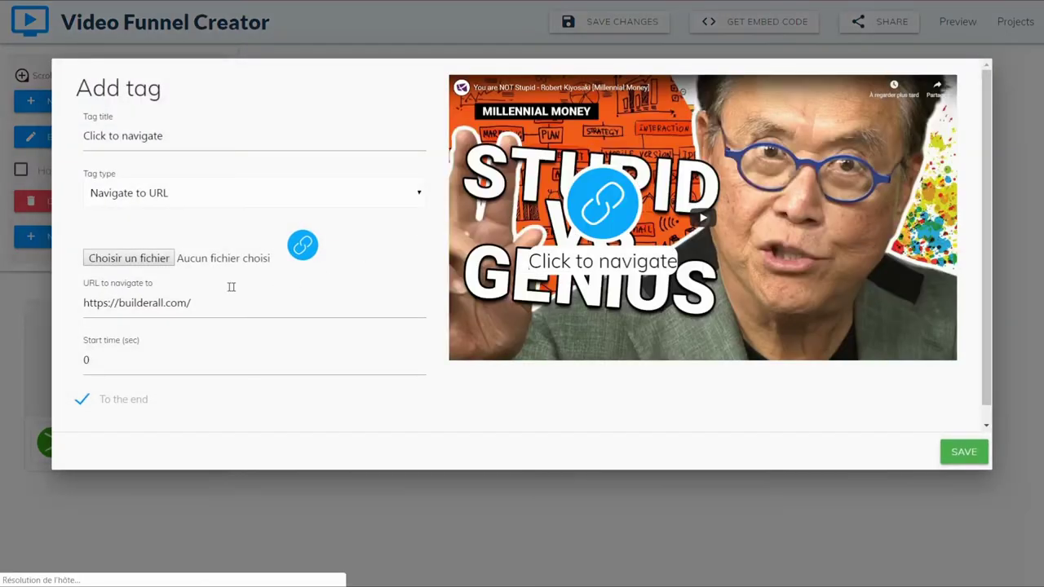
click(274, 193)
click(235, 263)
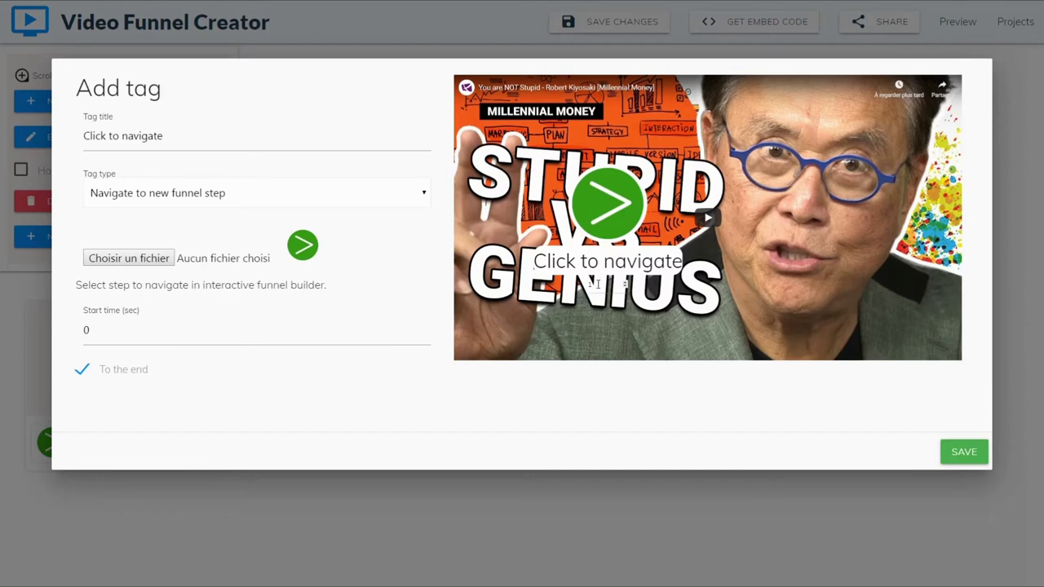
drag(180, 132, 46, 103)
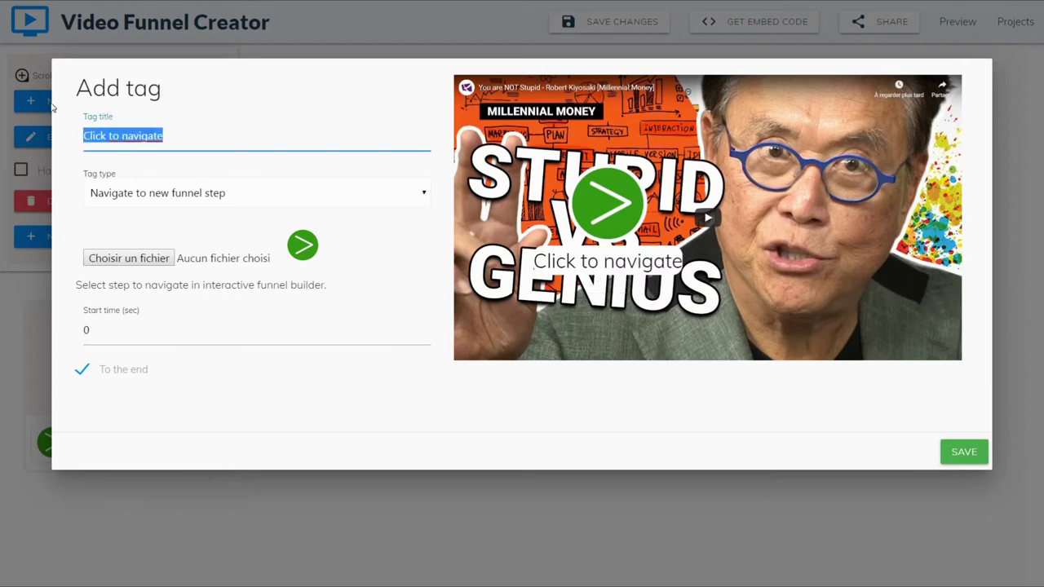
text(Voir plus de Vidéos)
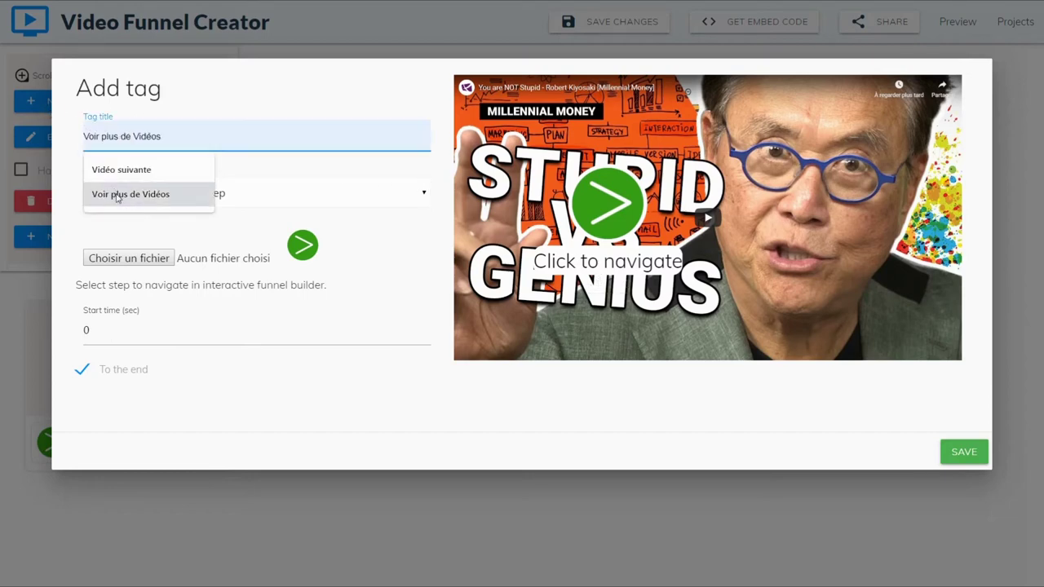
click(119, 195)
- Save the tag shrunk in the "Stupid vs Genius" video's lower-right area, and move that video's card up level with its neighbours
click(580, 282)
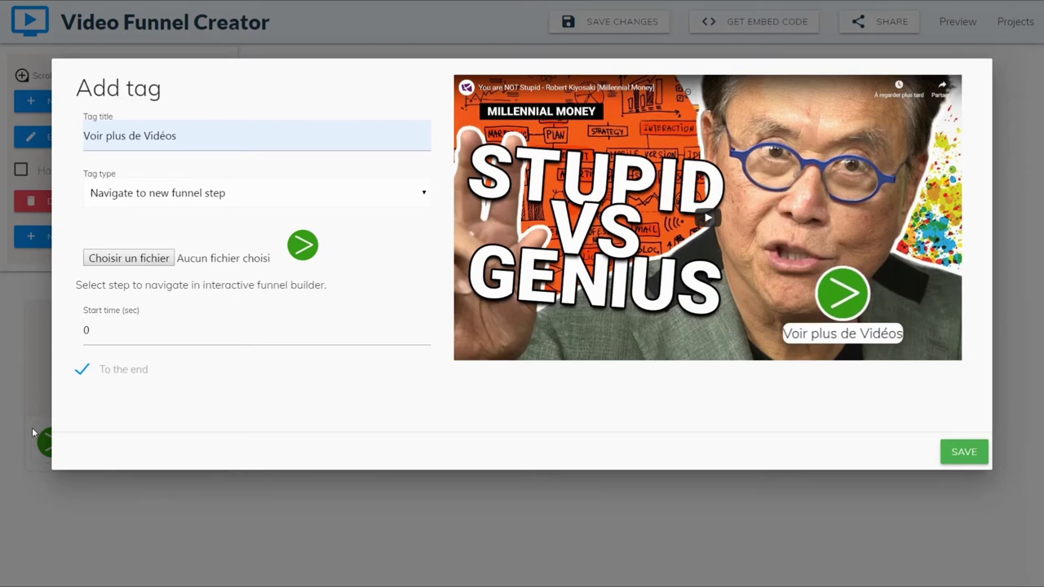
click(963, 451)
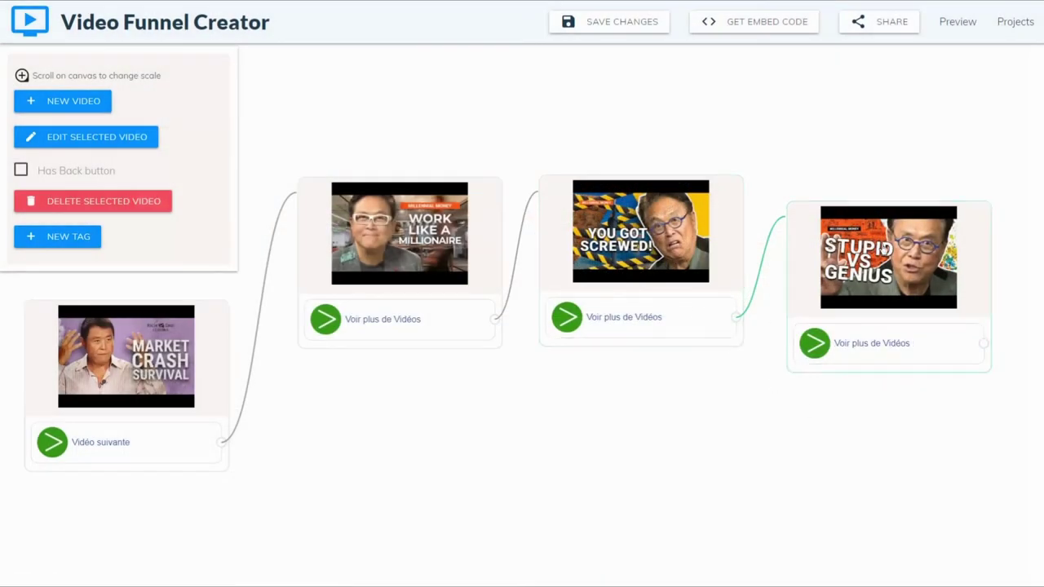
drag(811, 233, 805, 205)
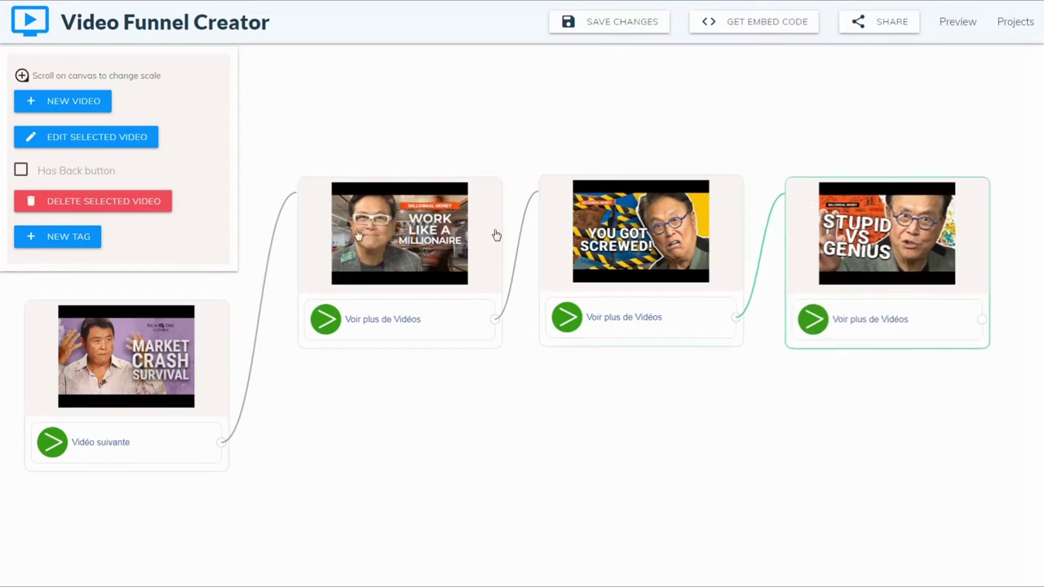
- Add a new funnel step using the video file PWA Training.mp4 uploaded from the computer
click(71, 104)
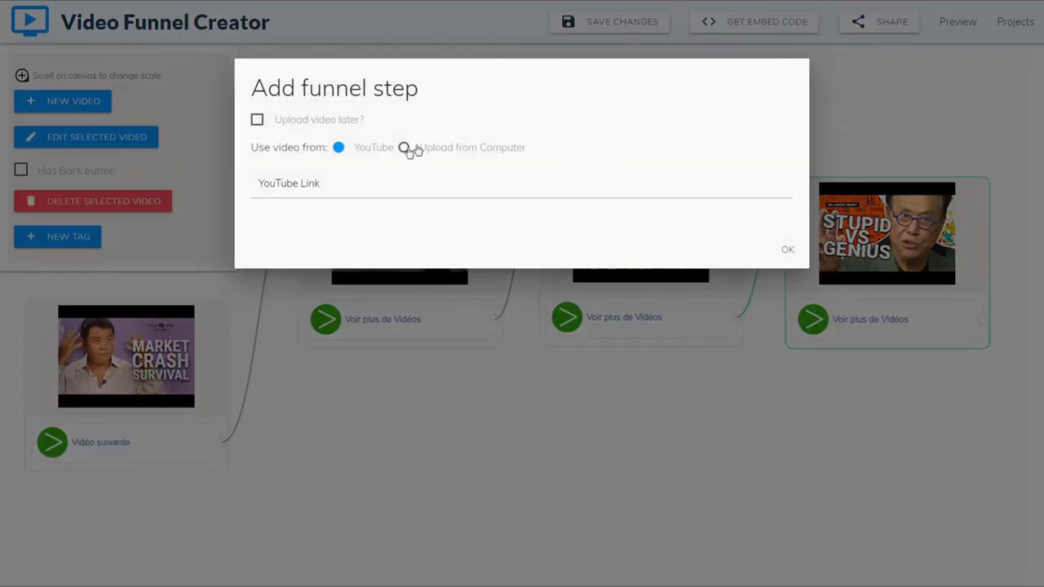
click(407, 148)
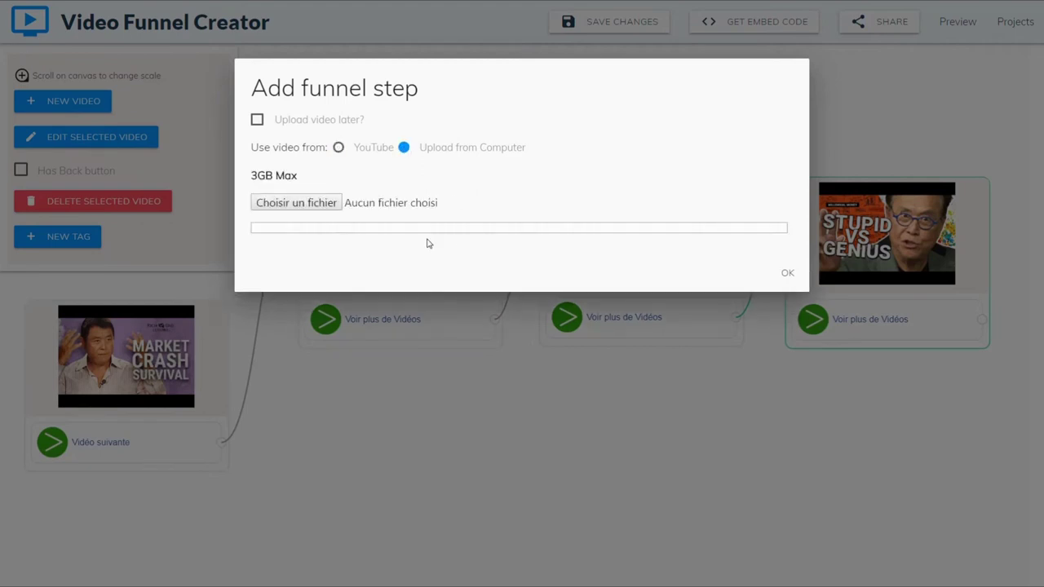
click(292, 202)
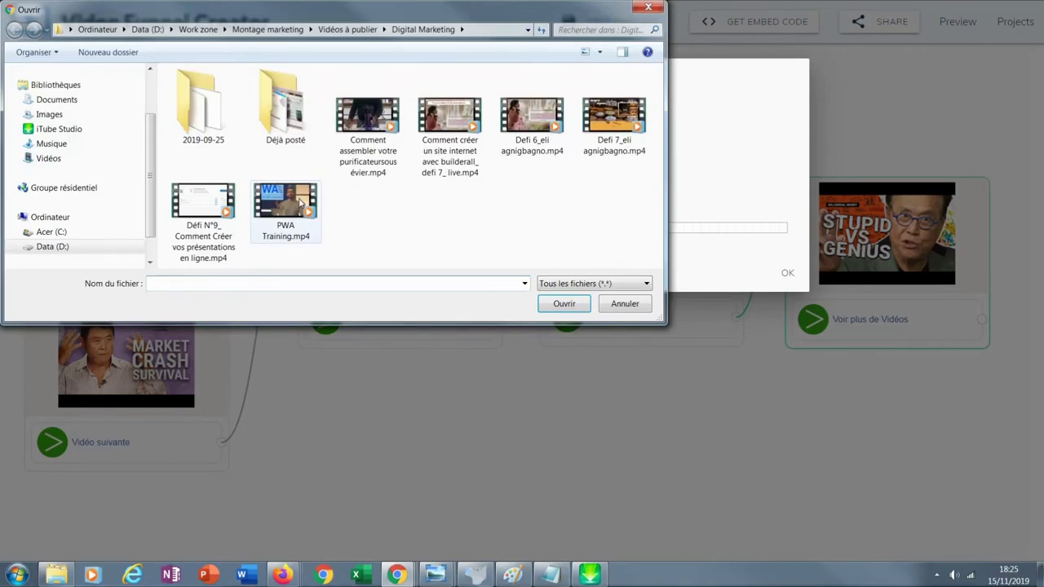
click(301, 202)
click(561, 303)
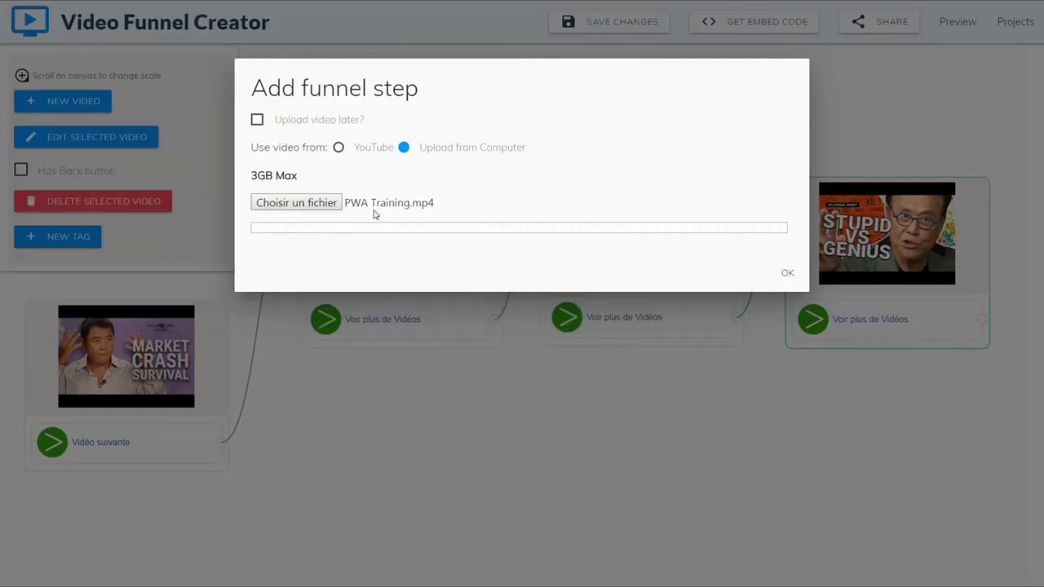
click(786, 273)
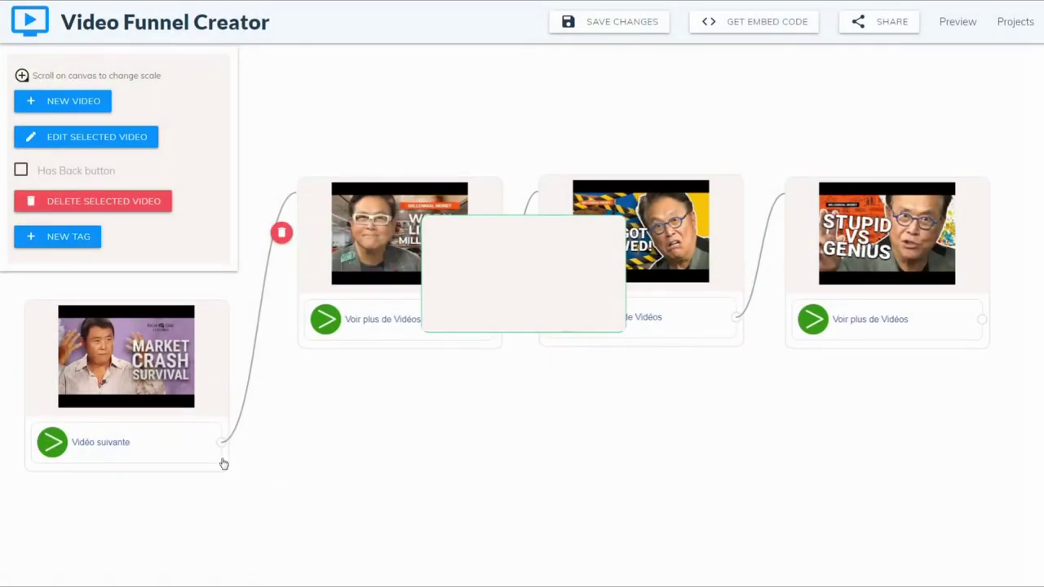
- Place the PWA video card below the "Stupid vs Genius" card and connect that card's "Voir plus de Vidéos" tag to it
drag(490, 249, 859, 411)
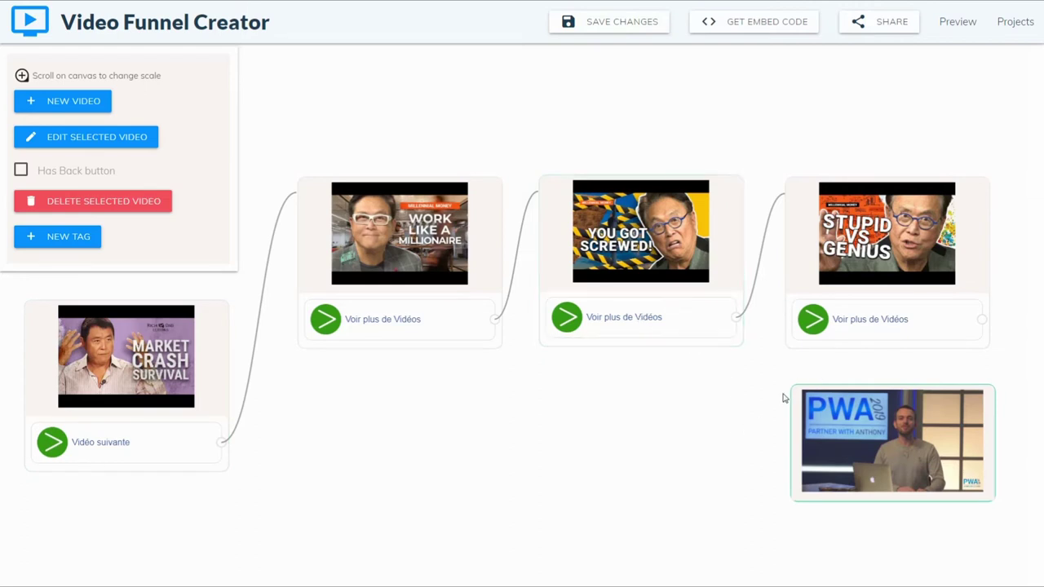
drag(982, 321, 781, 419)
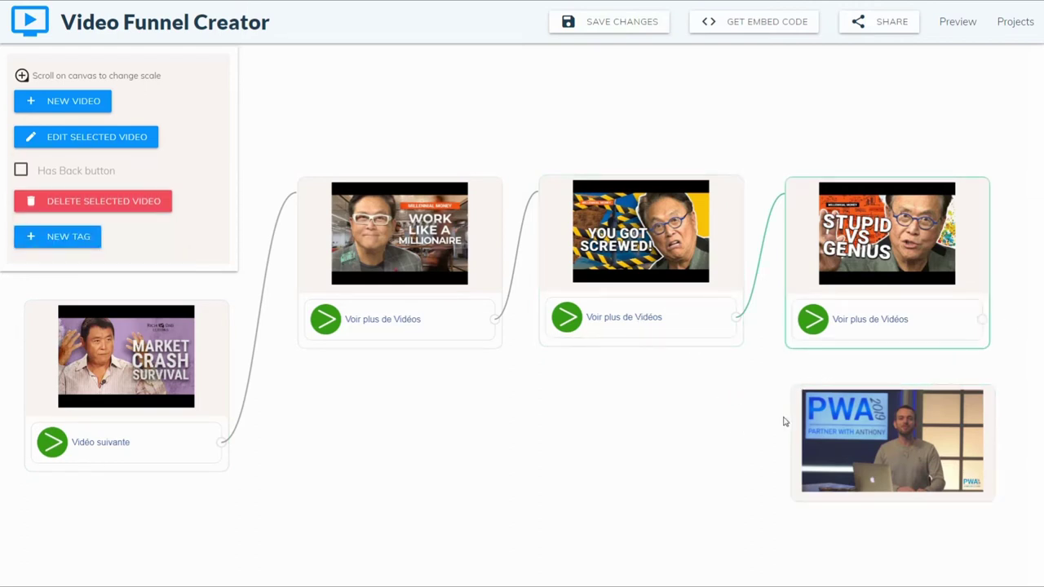
mouse_move(982, 321)
mouse_down()
mouse_move(932, 378)
mouse_move(925, 402)
mouse_move(980, 341)
mouse_up()
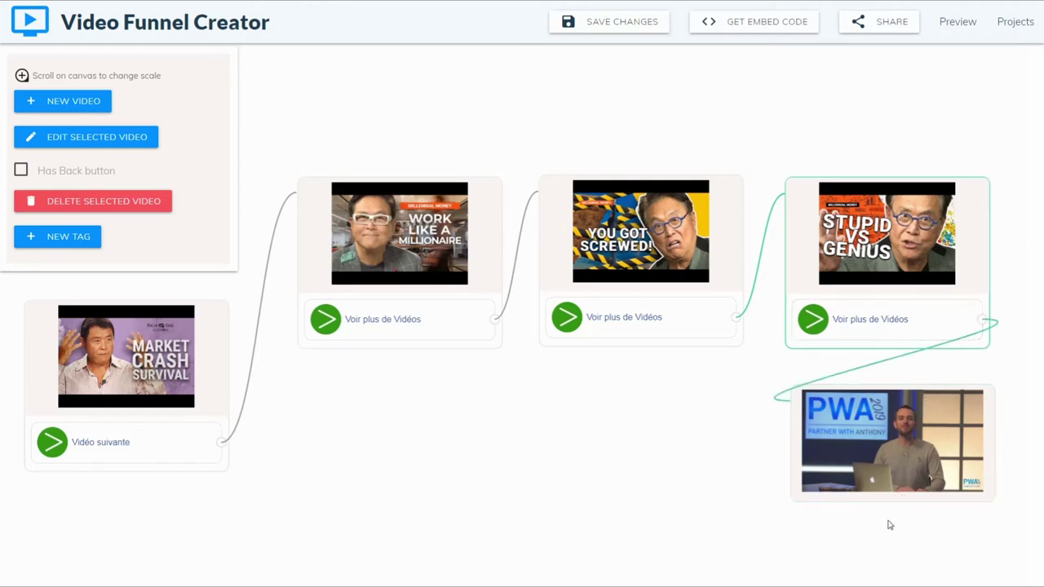
click(847, 466)
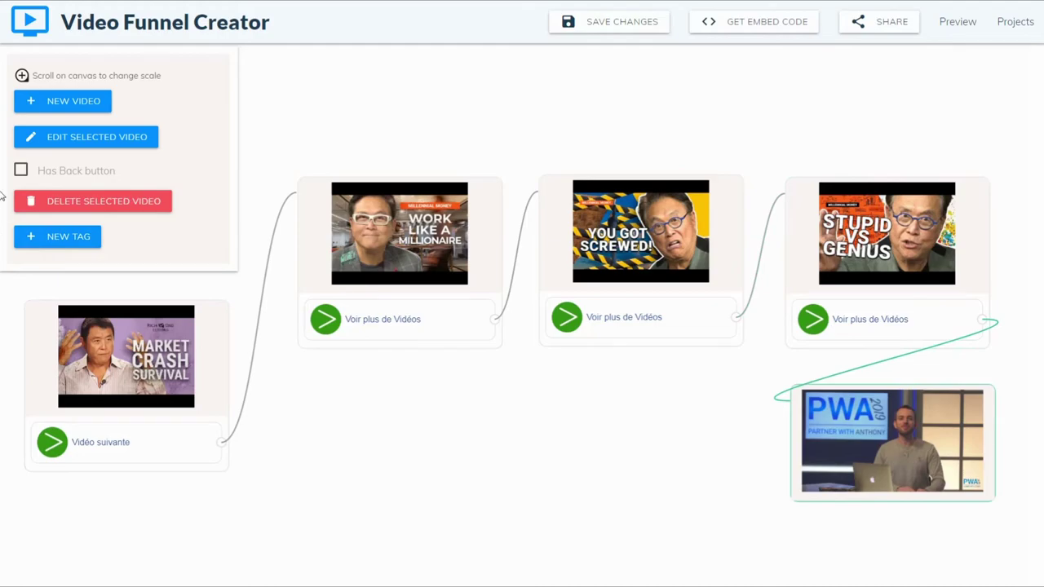
click(50, 238)
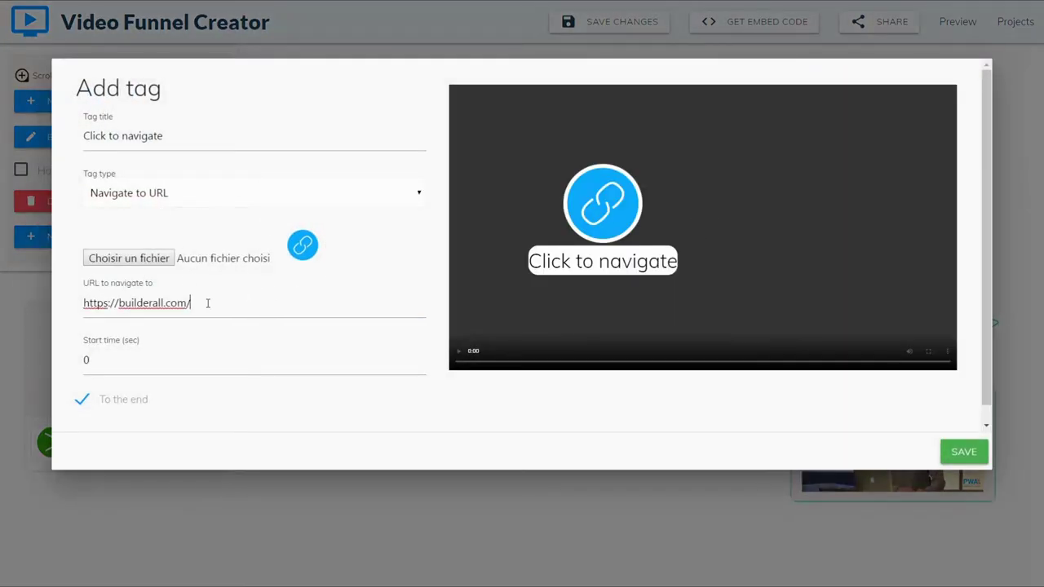
drag(210, 303, 2, 310)
key(BackSpace)
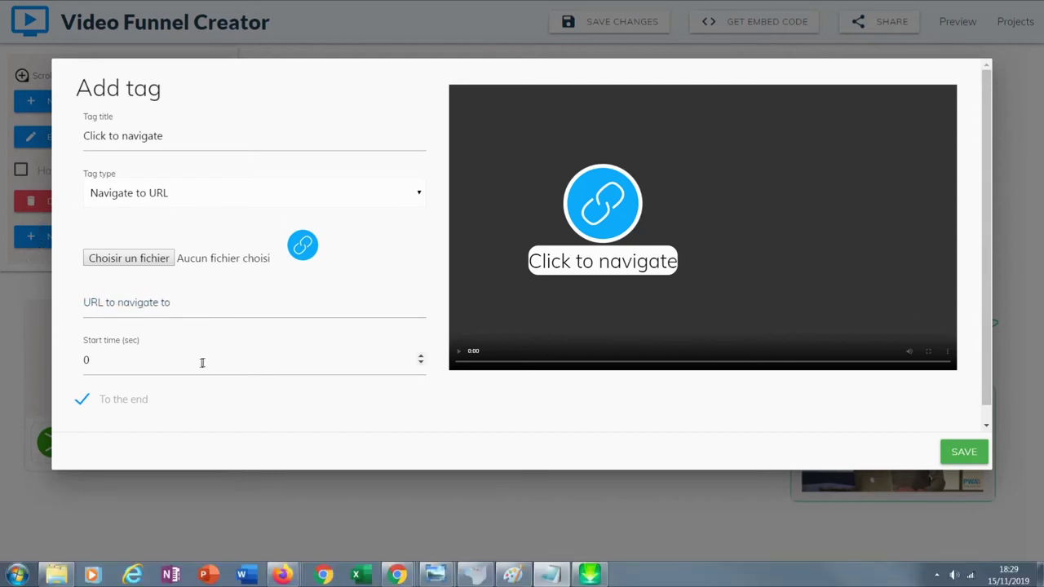
click(191, 300)
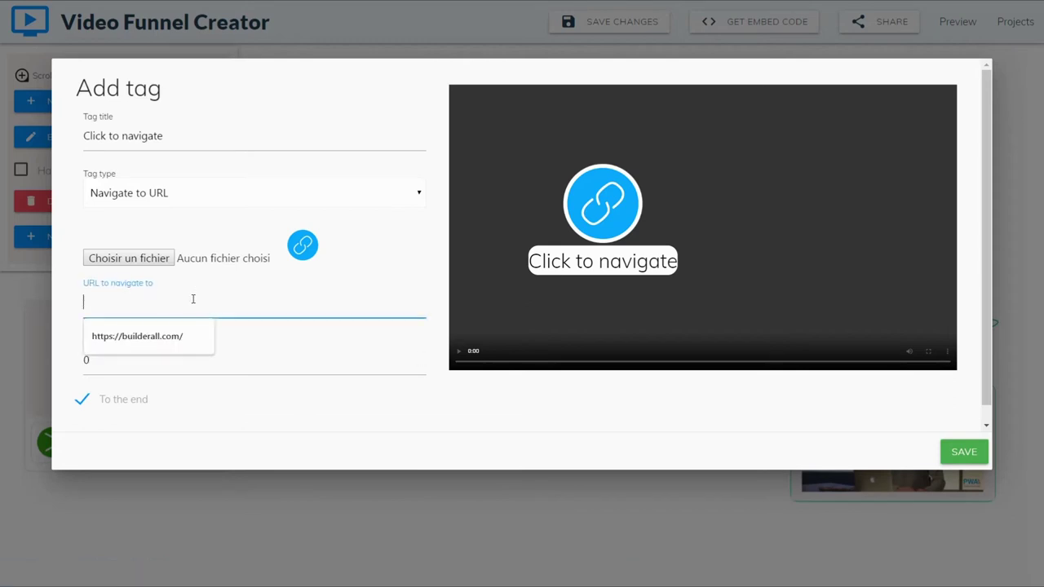
text(https://doksa.fr)
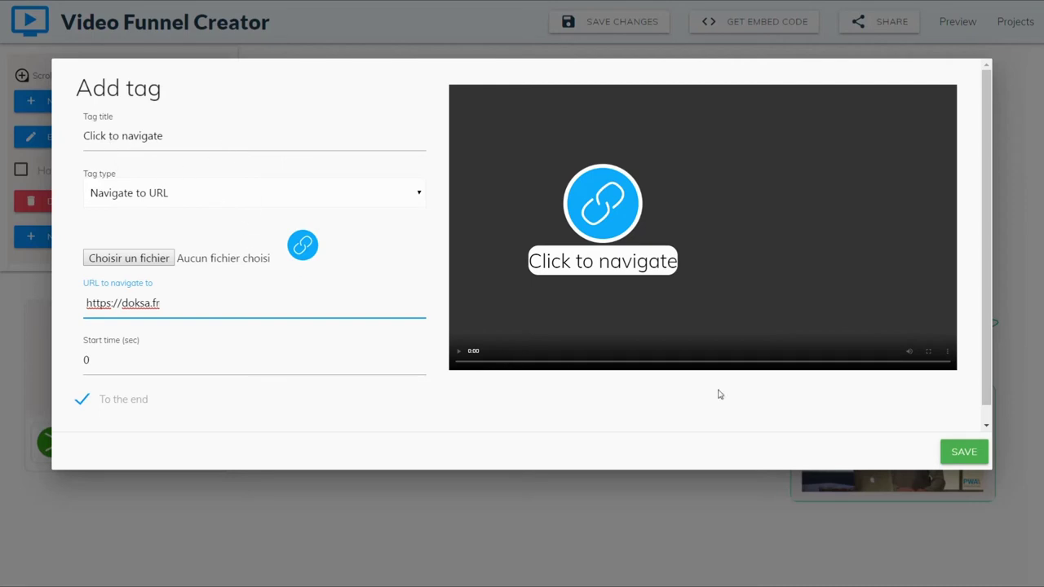
- Title the URL tag "Visiter le site web"
drag(187, 138, 49, 135)
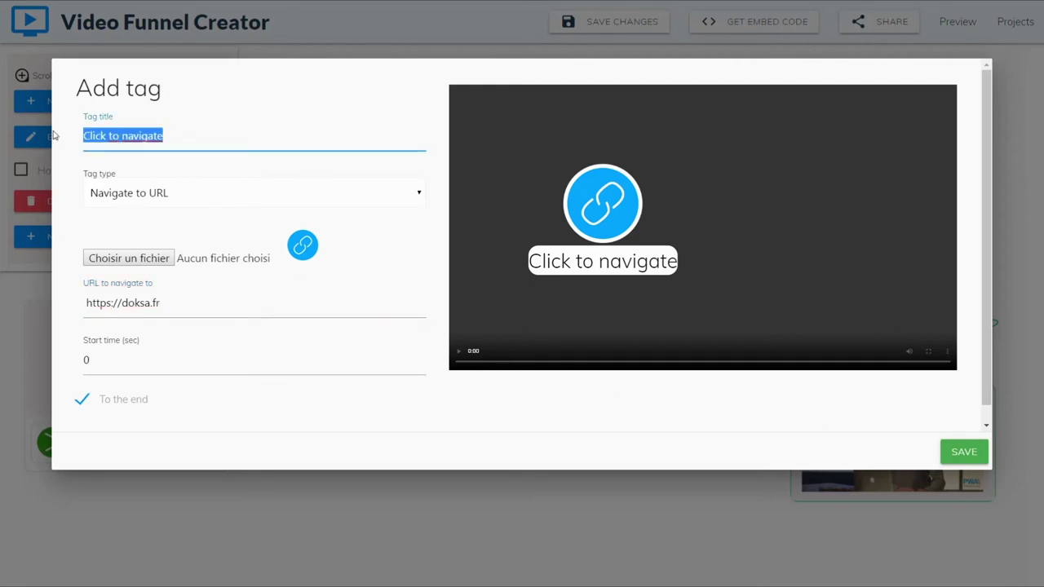
text(V)
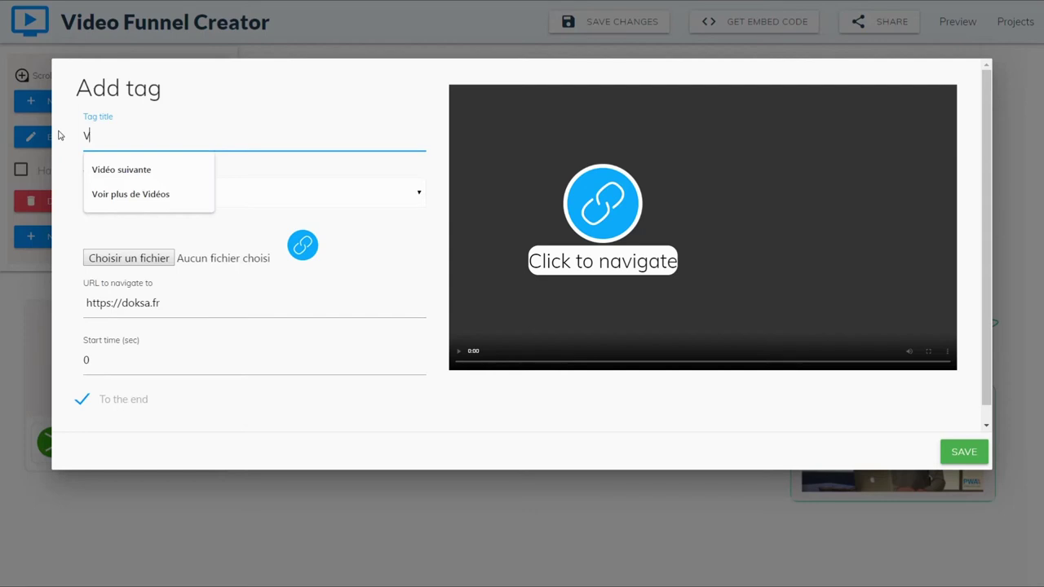
text(is)
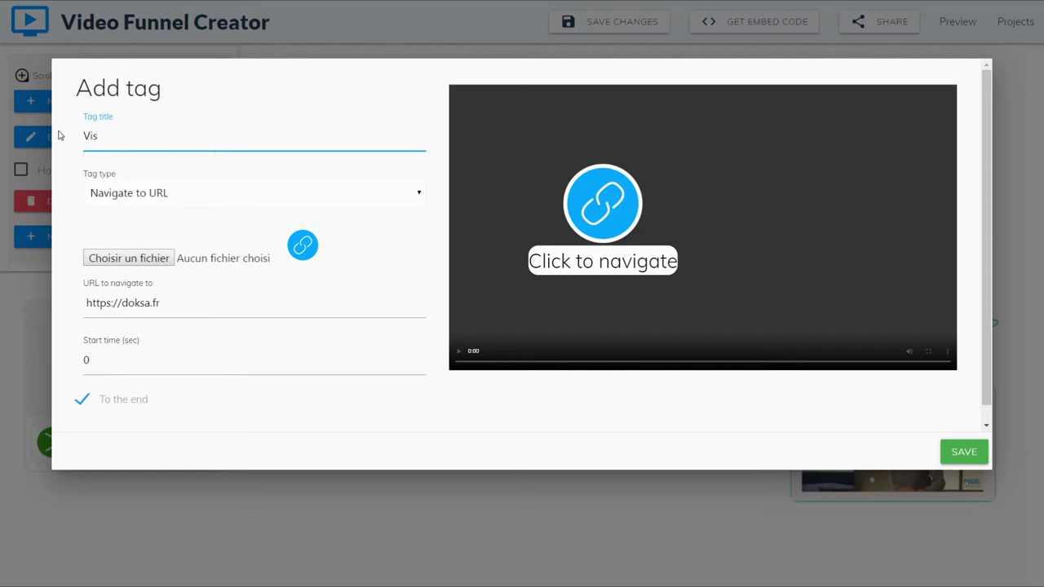
text(iter le site web)
- Shrink the "Visiter le site web" tag to about 70%, place it in the video's lower-right area, and save it
click(555, 286)
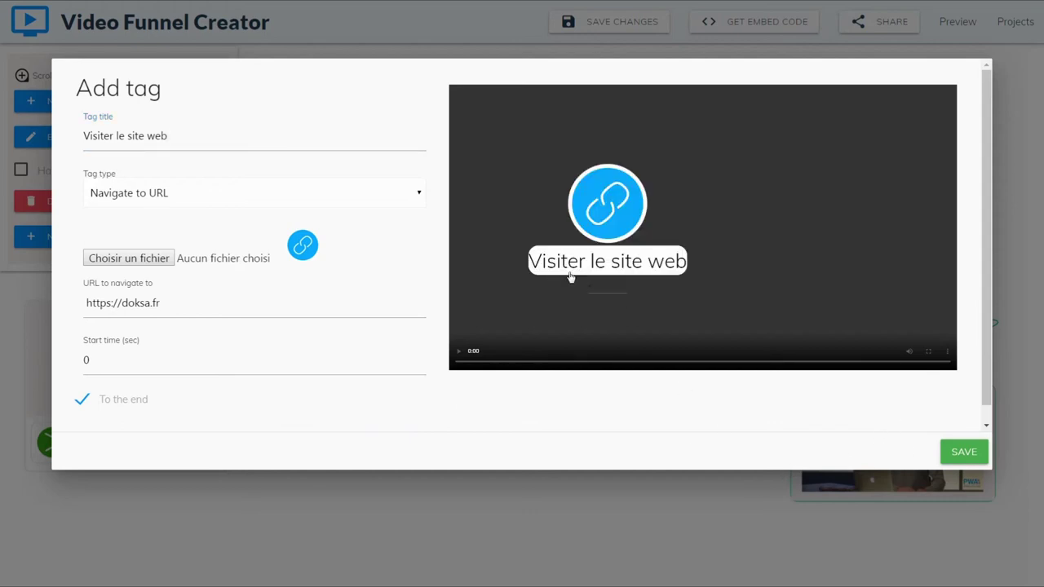
double_click(585, 287)
text(0.7)
drag(583, 194, 1043, 395)
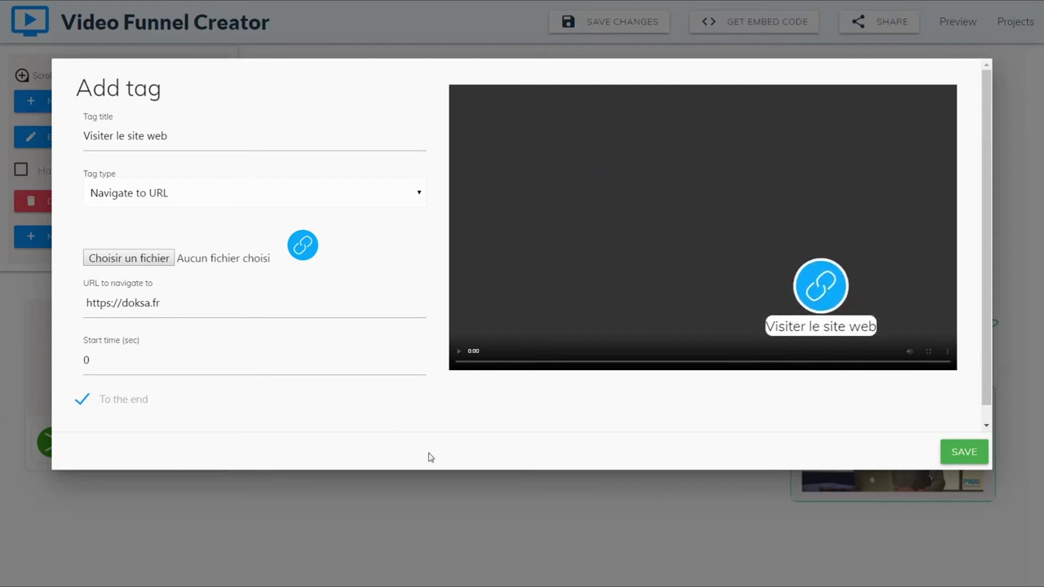
click(963, 454)
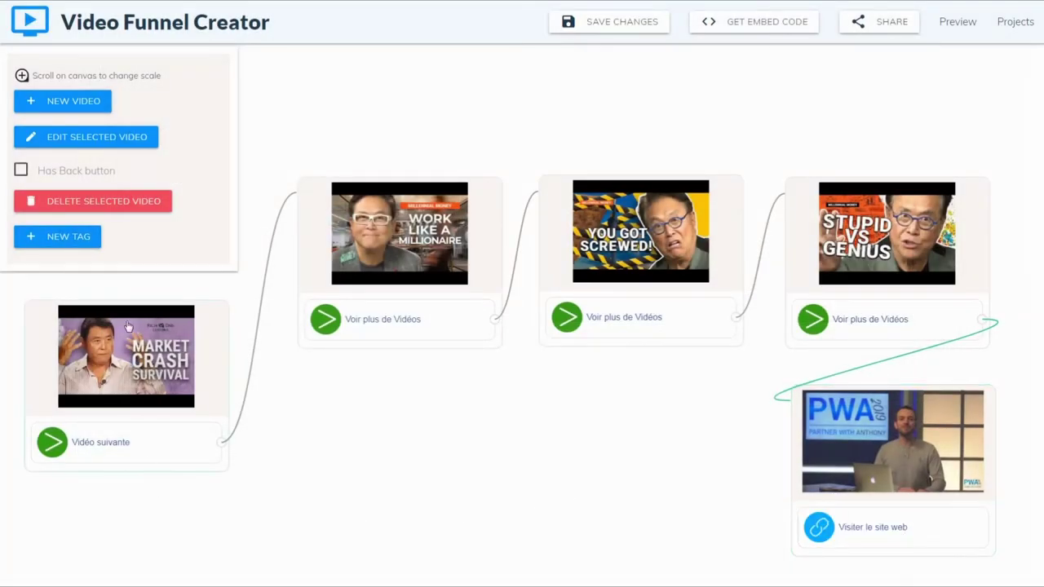
- Start another tag on the PWA video with type Call to Phone and fill in the phone number to call
click(66, 237)
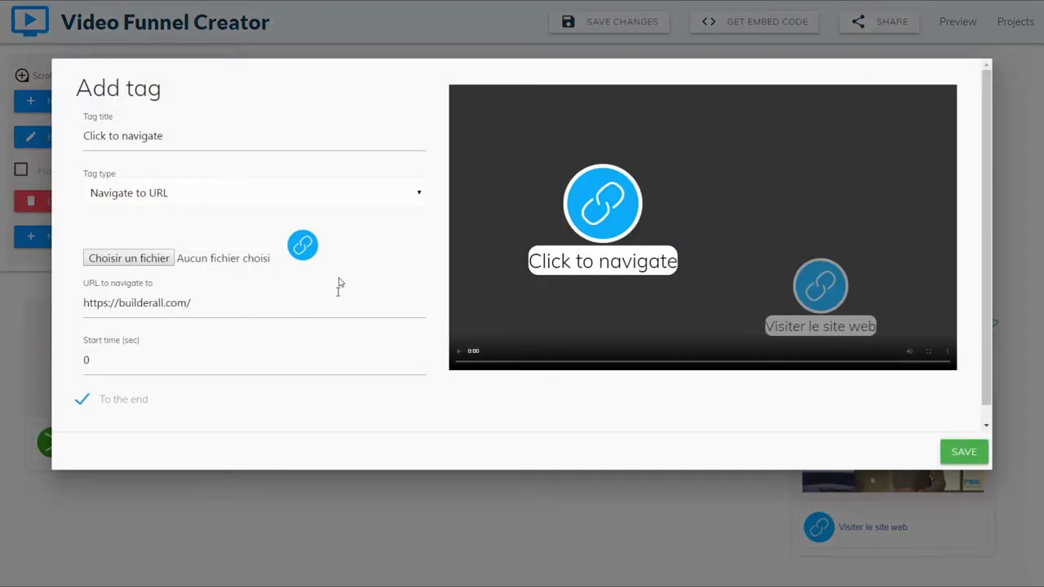
click(419, 194)
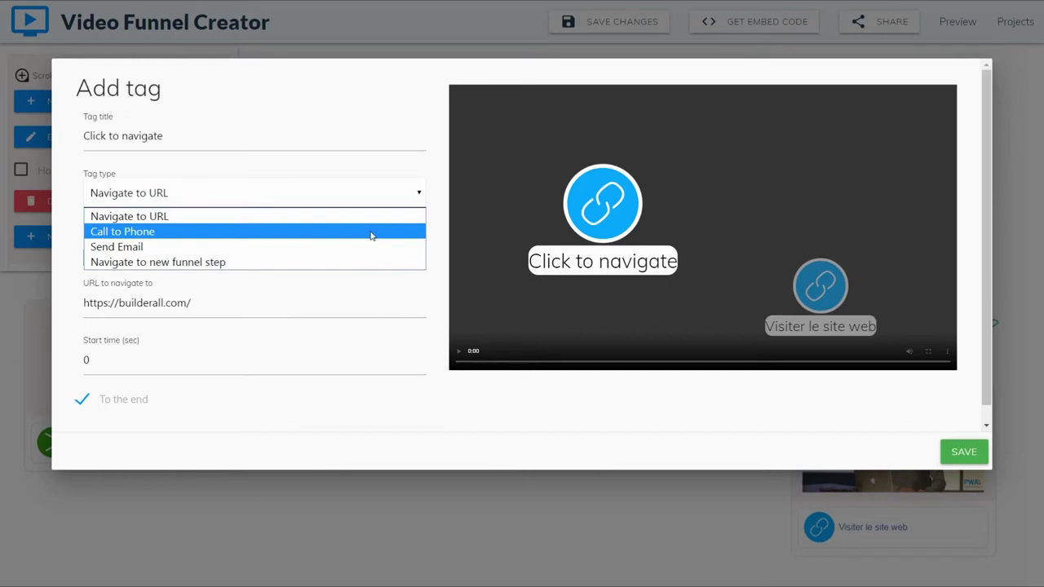
click(371, 235)
click(241, 313)
click(105, 339)
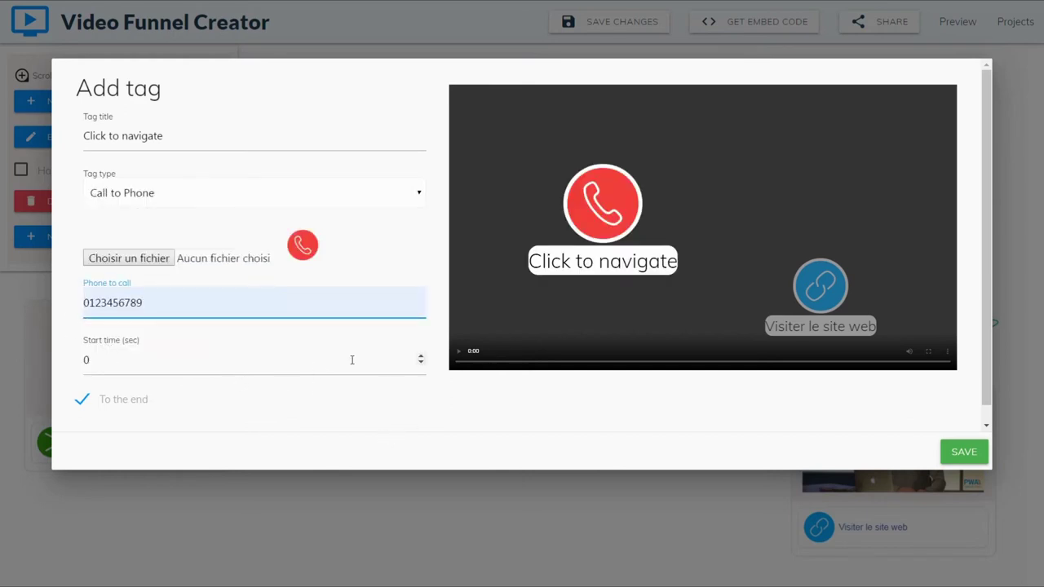
- Try a start time of 10 seconds for the phone tag, and clear the value again
click(422, 355)
click(423, 355)
click(422, 355)
click(422, 355)
click(423, 356)
click(422, 356)
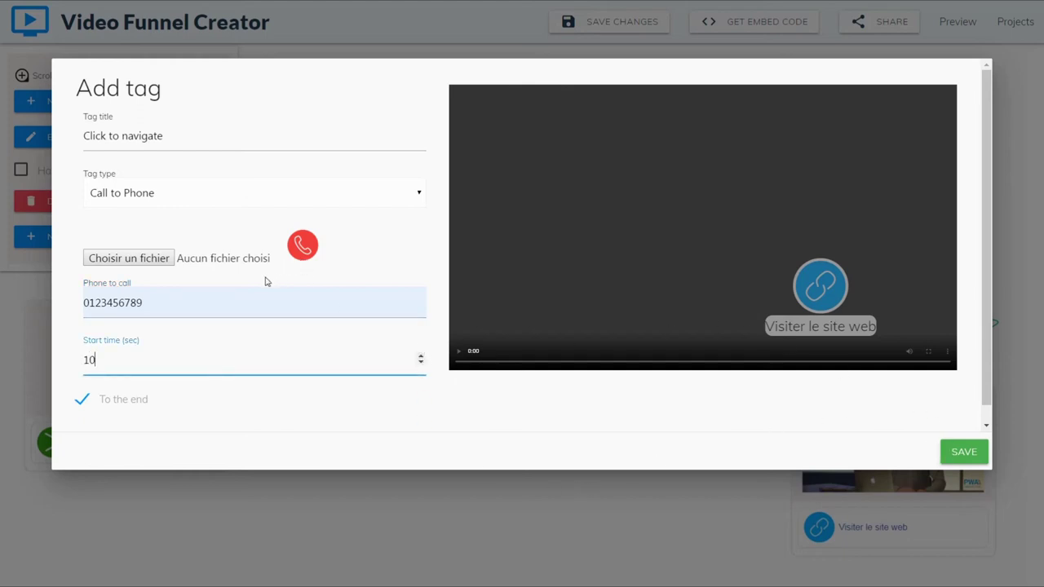
click(371, 222)
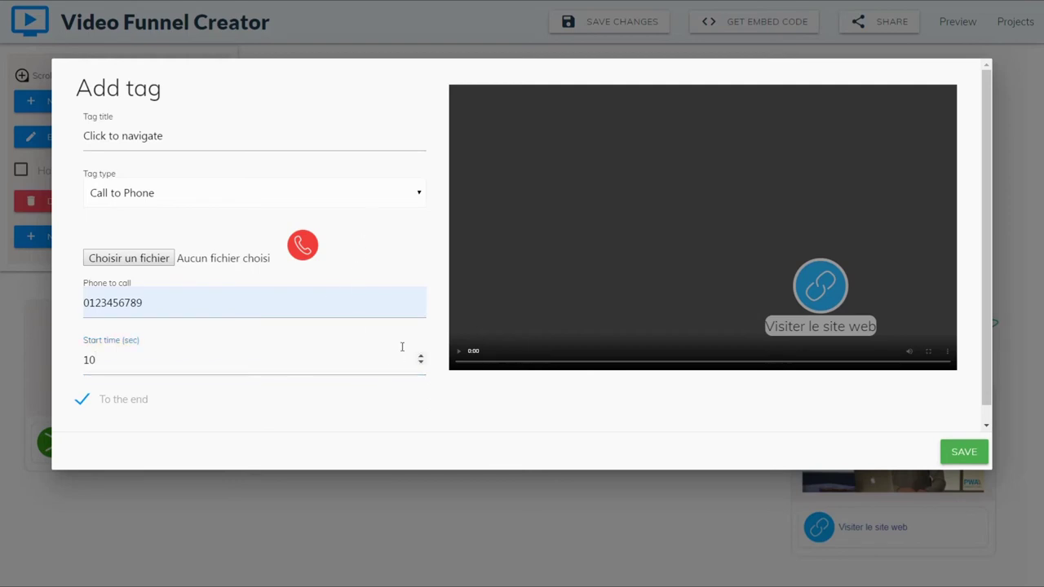
click(293, 371)
key(ctrl+a)
key(BackSpace)
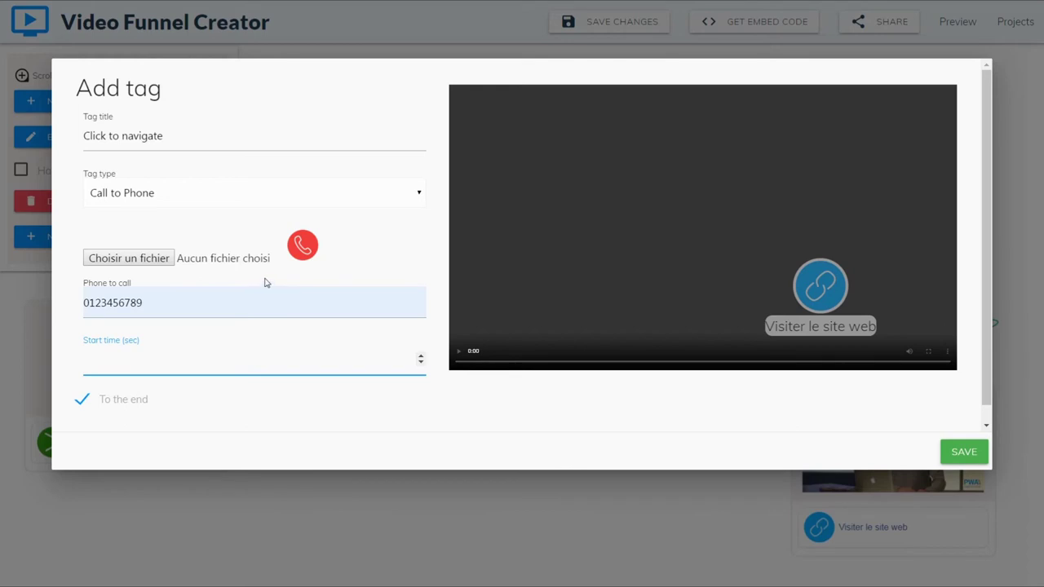
click(343, 229)
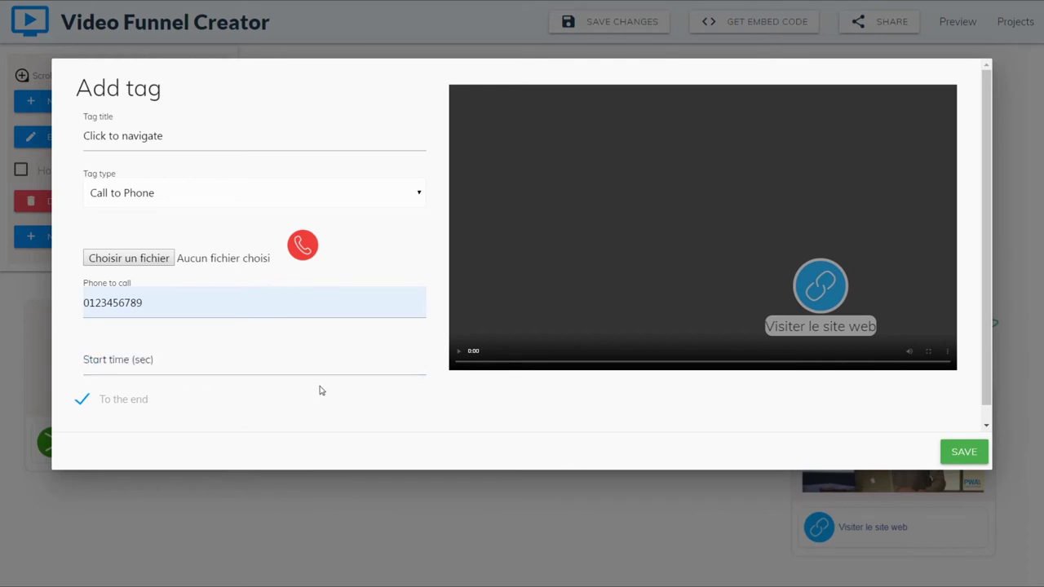
click(298, 367)
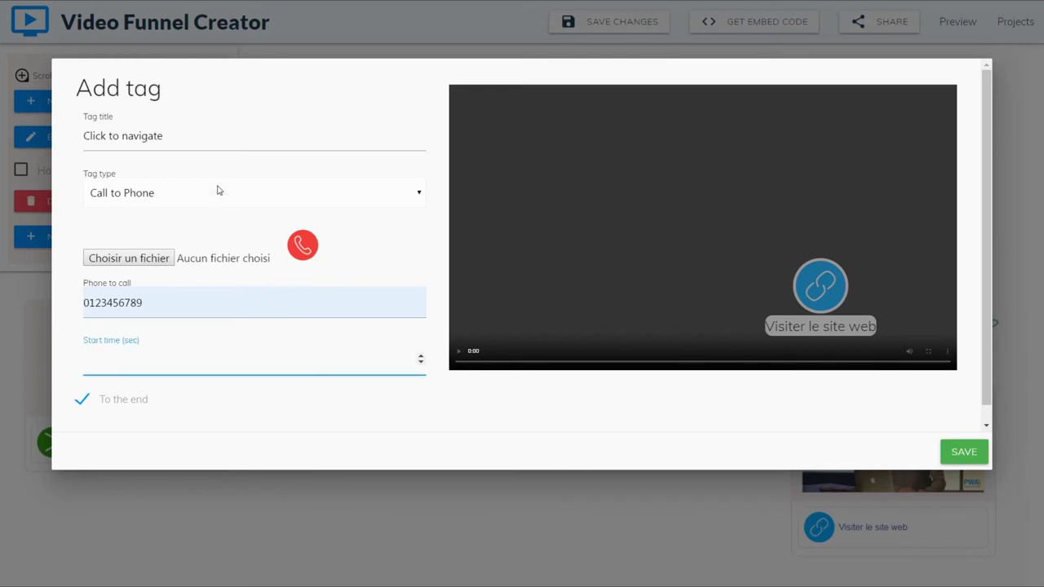
- Title the phone tag "Nous appeler" and set its start time to 0 seconds
click(186, 135)
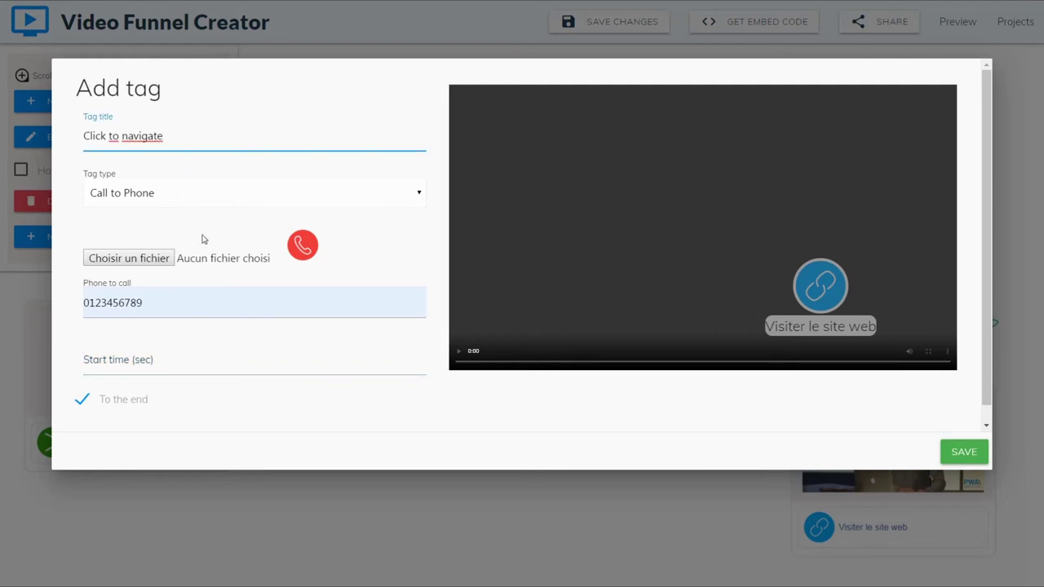
drag(173, 137, 49, 151)
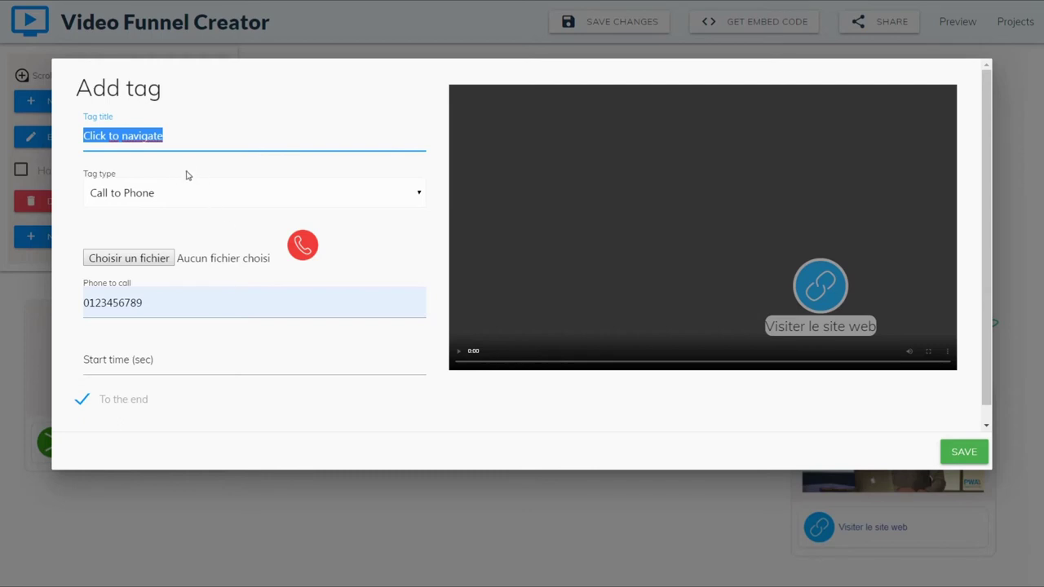
text(Nous appeler)
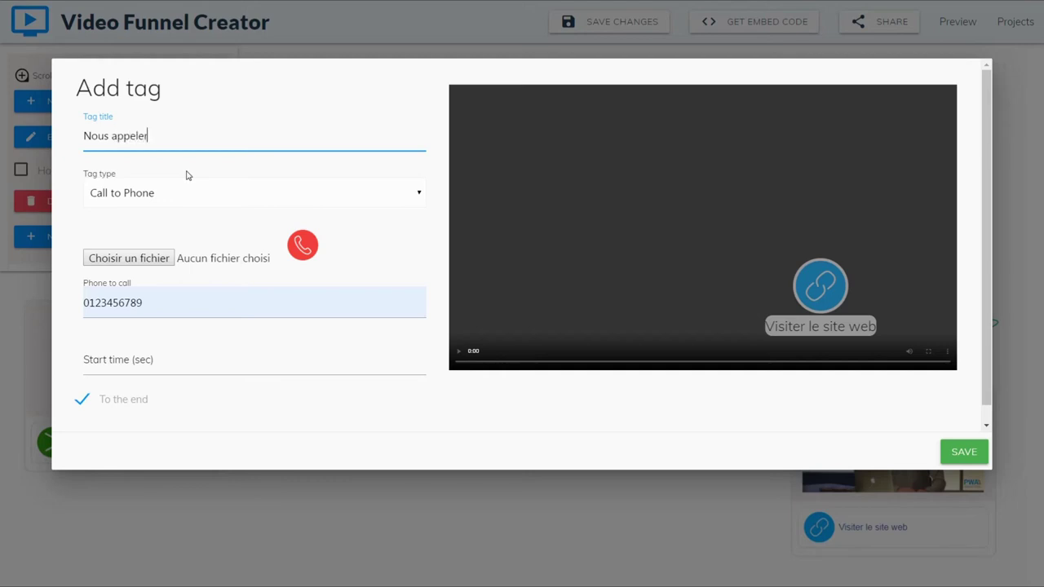
click(242, 356)
text(0)
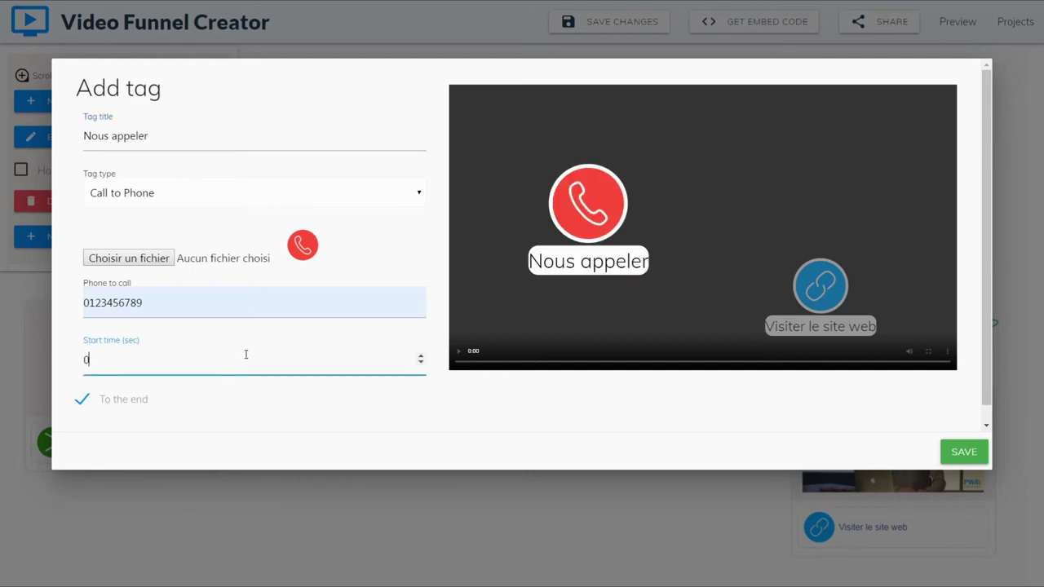
- Shrink the "Nous appeler" tag to match the "Visiter le site web" tag and place it level with and beside that tag
drag(593, 287, 542, 291)
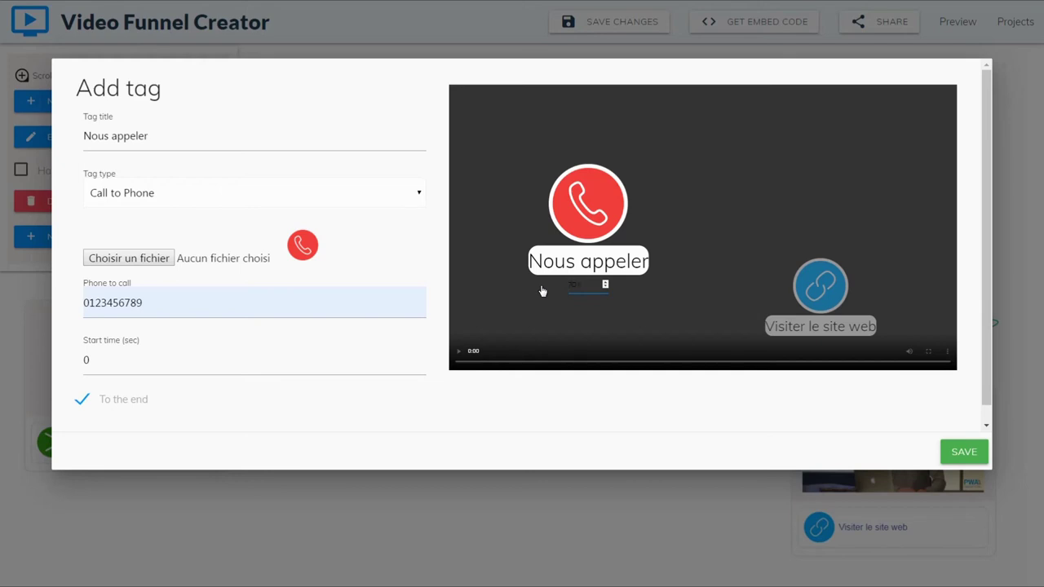
text(50)
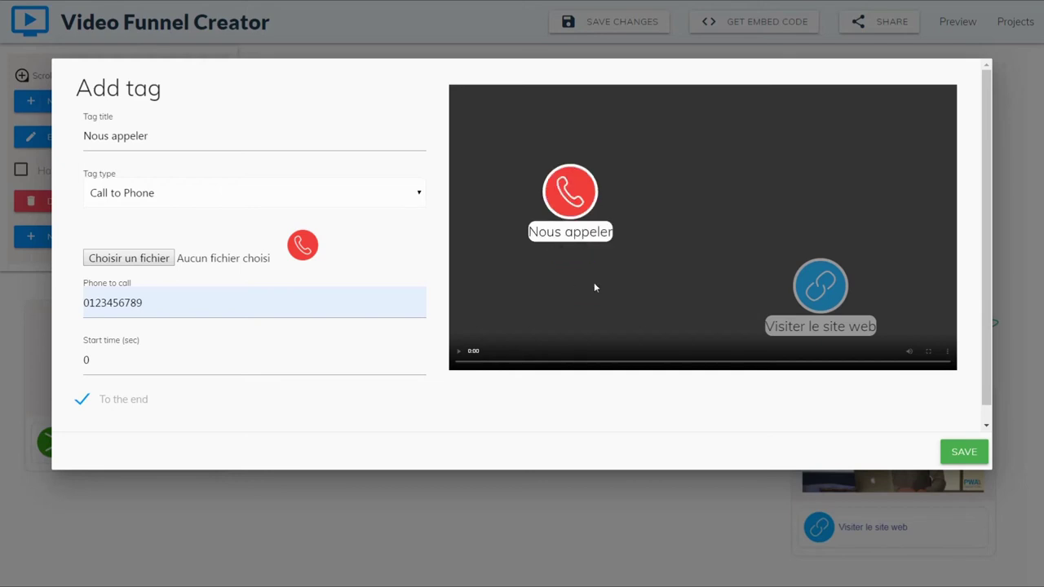
drag(578, 218, 828, 414)
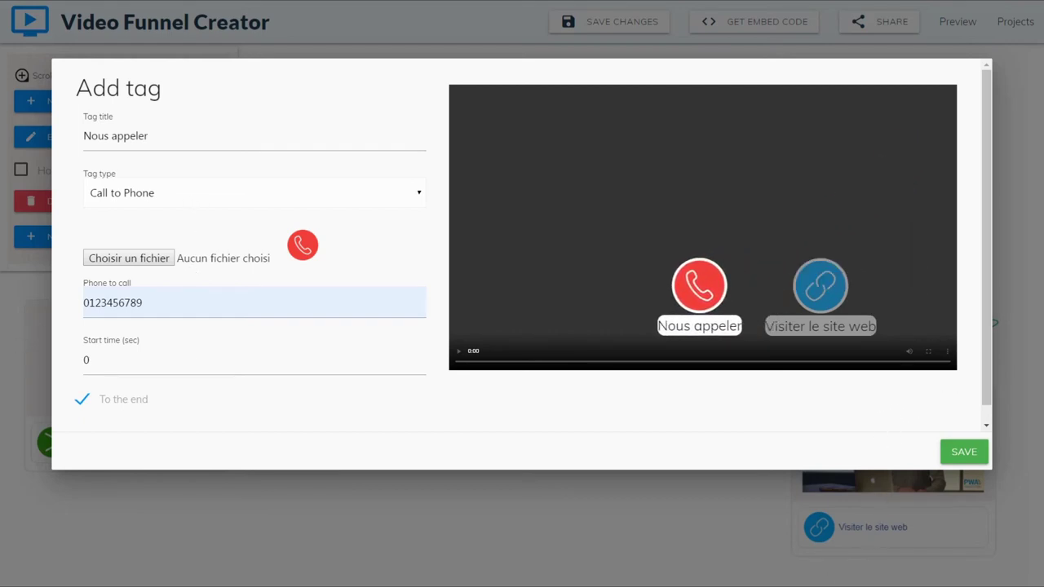
- Set the "Nous appeler" tag's start time to 10 seconds and save the tag
drag(134, 363, 45, 370)
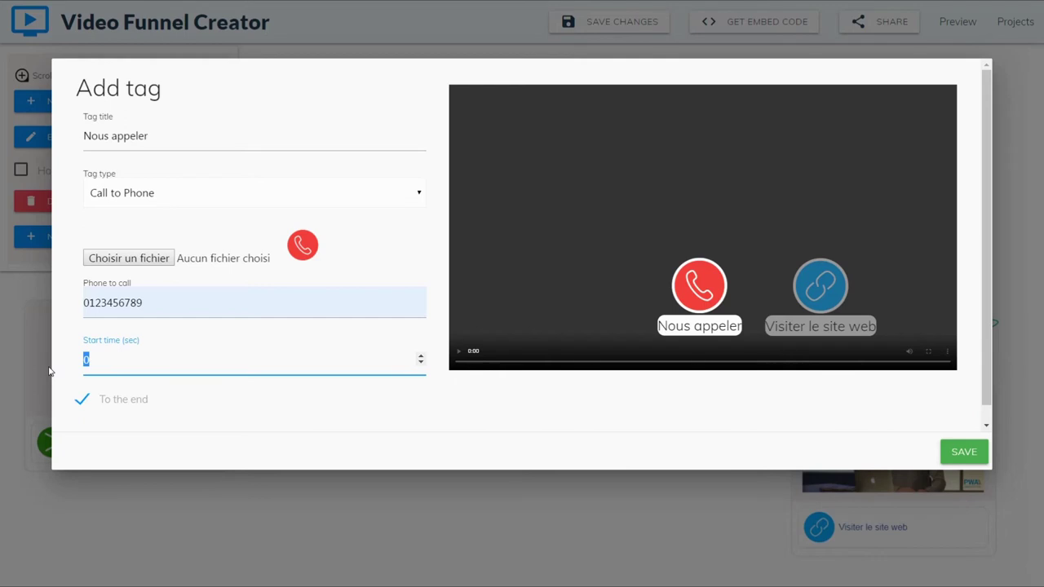
text(1)
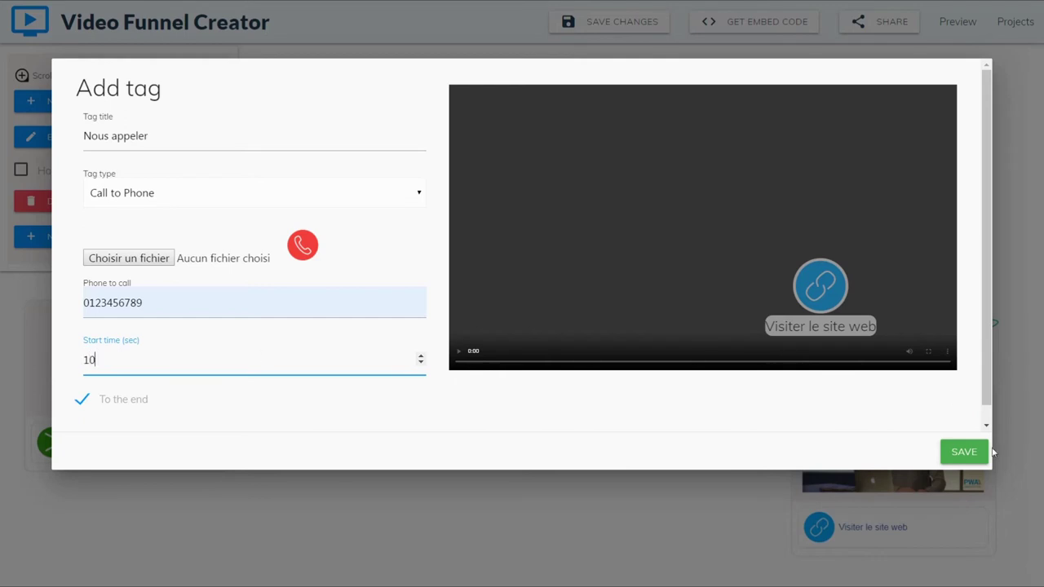
click(974, 453)
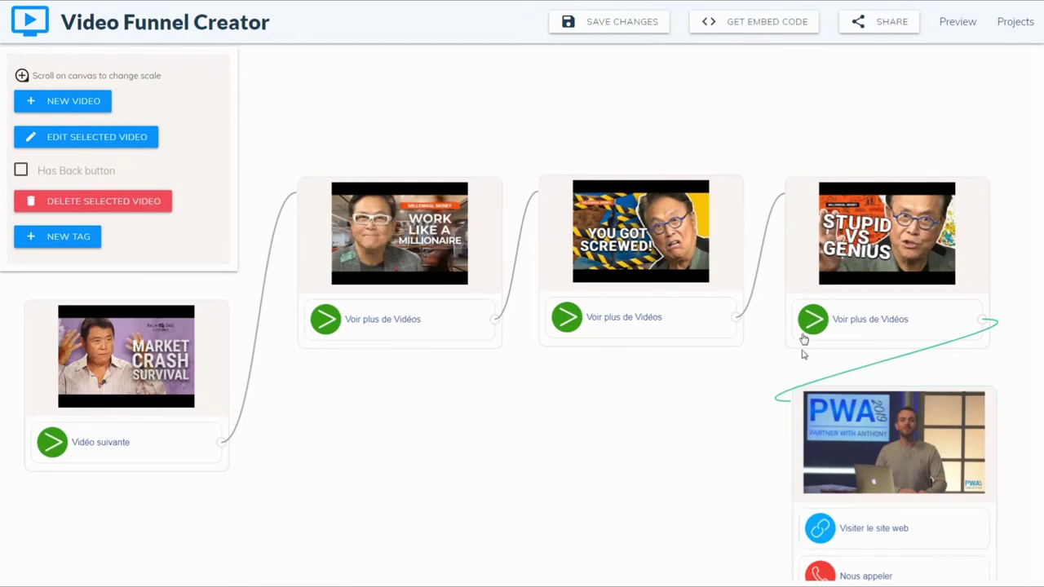
- Enable the Has Back button option for the "You Got Screwed!" video
click(729, 284)
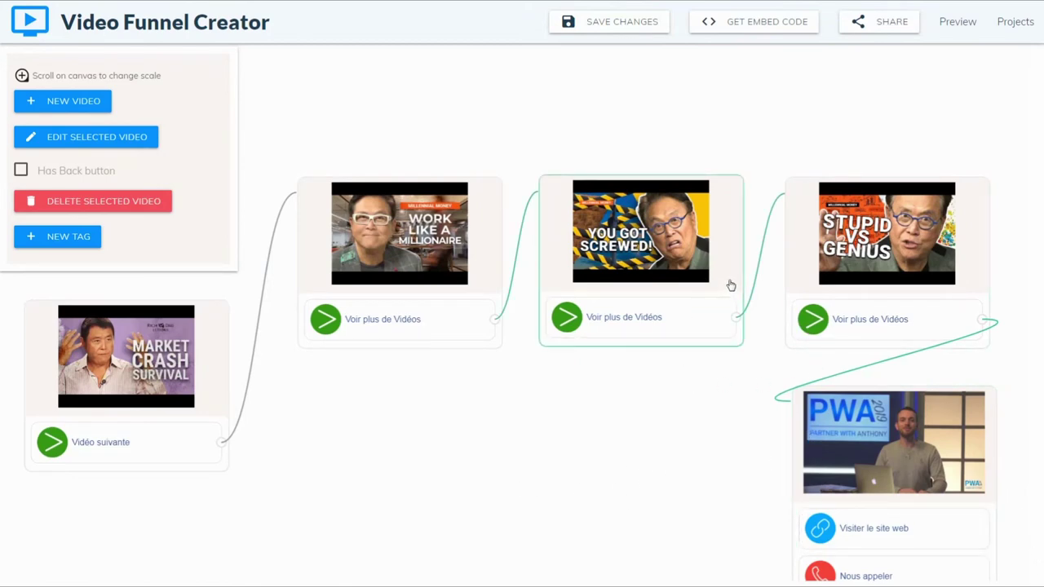
click(20, 170)
click(75, 173)
click(20, 171)
click(76, 240)
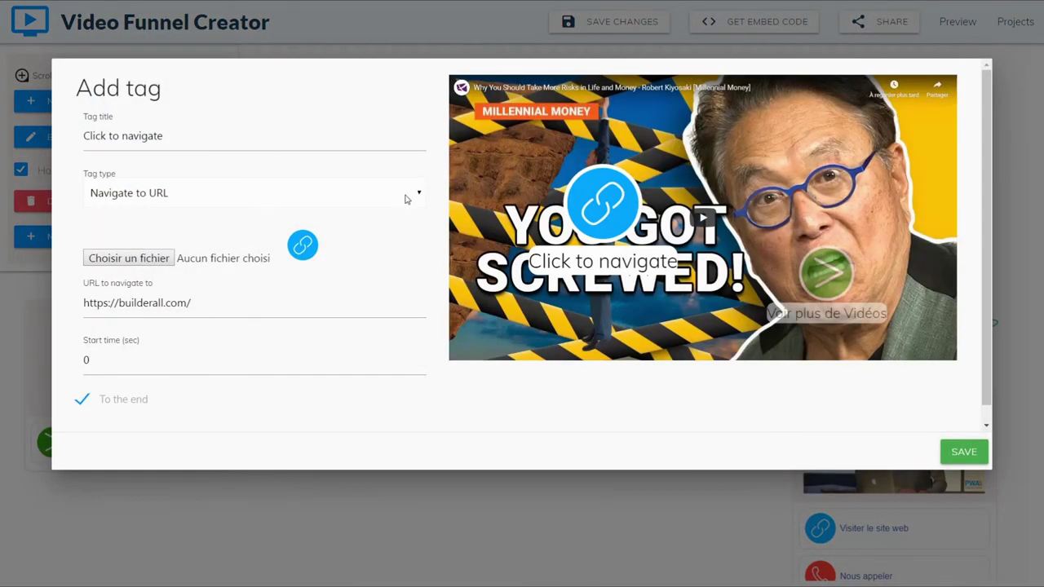
click(418, 196)
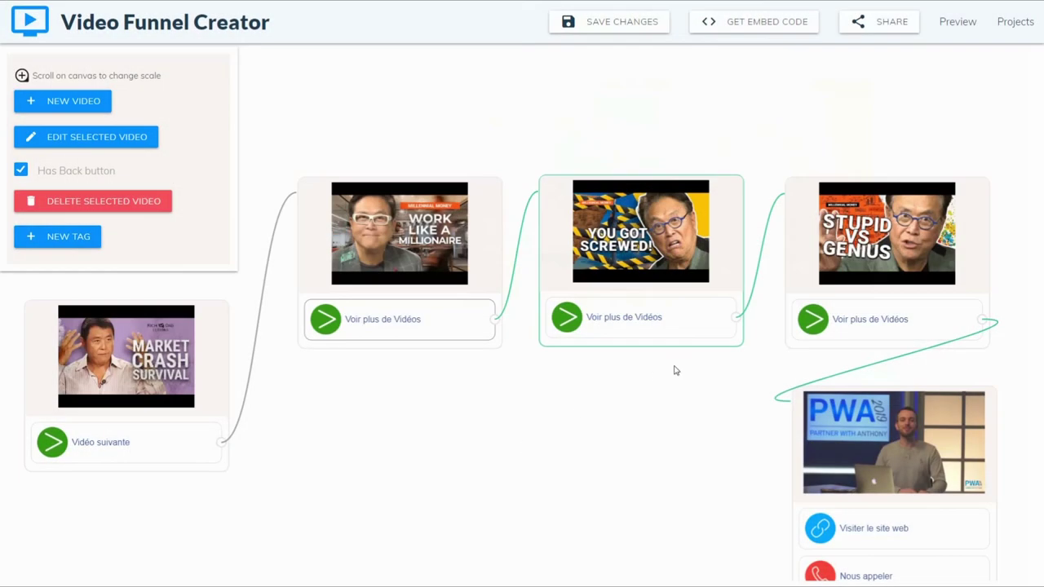
click(644, 421)
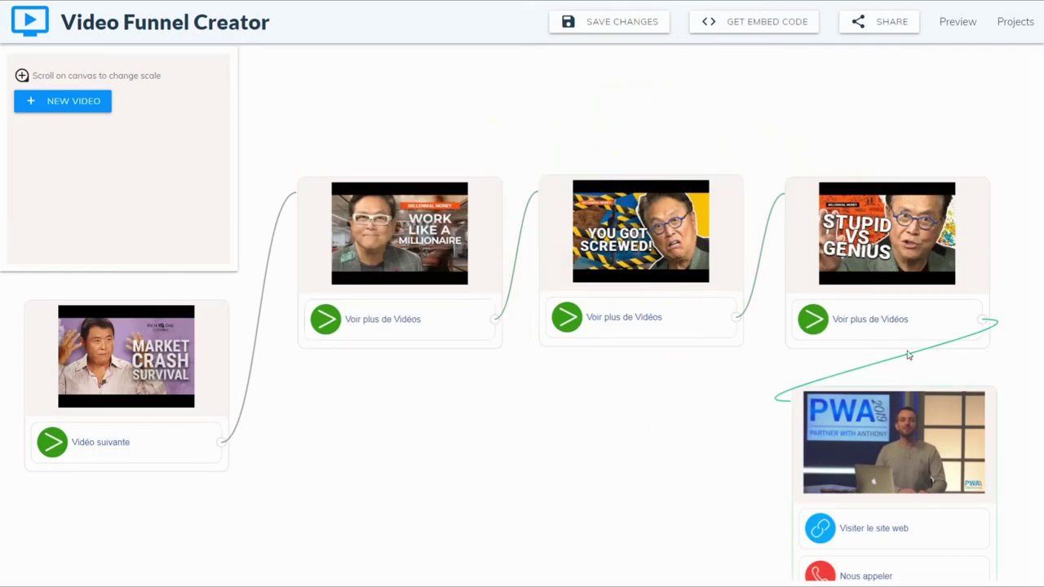
scroll(587, 414, down, 2)
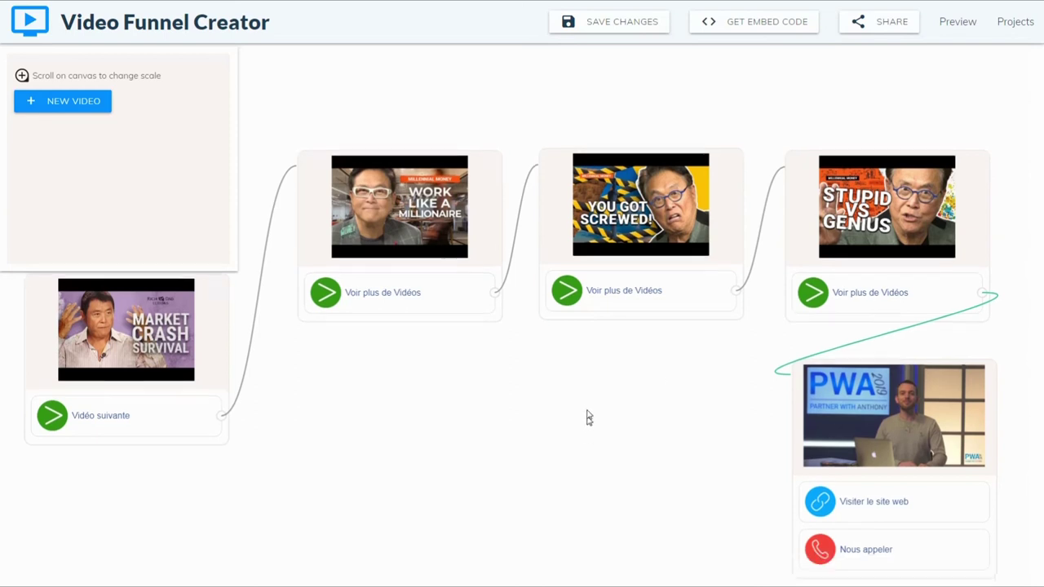
drag(586, 390, 578, 473)
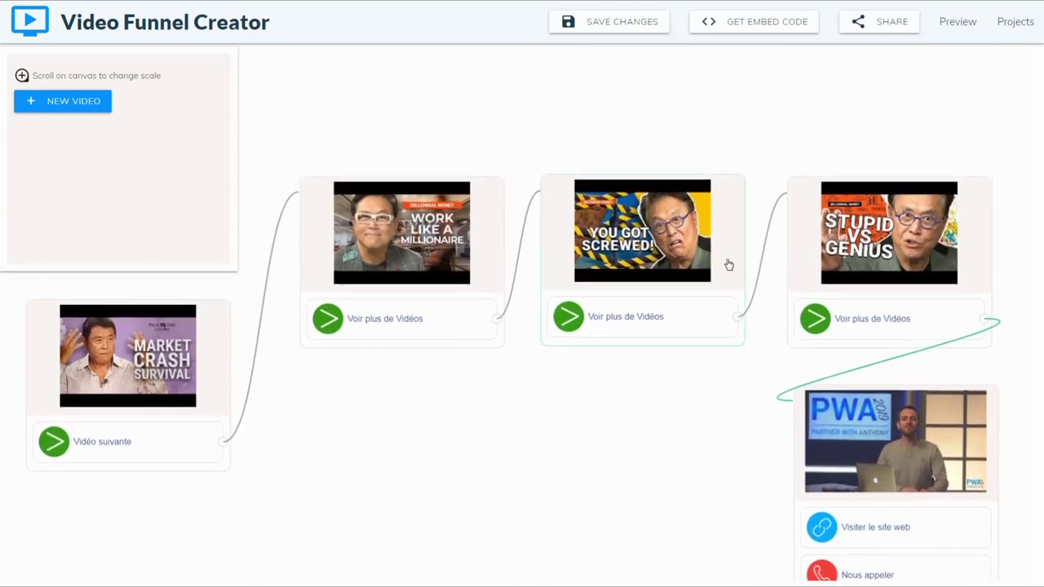
- Check the Has Back button option on the "You Got Screwed!" and "Work Like a Millionaire" videos
click(726, 263)
click(414, 502)
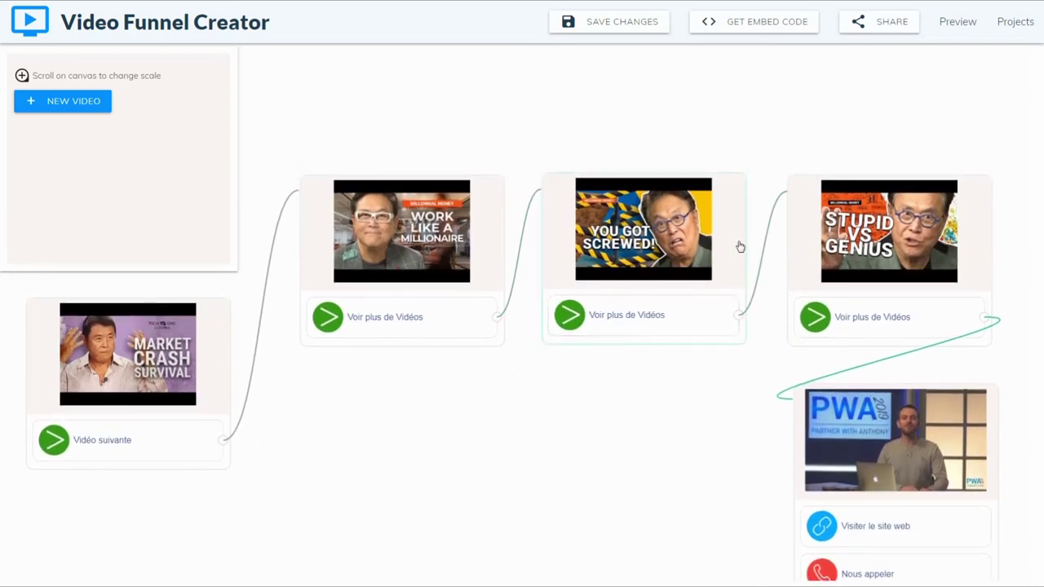
click(732, 255)
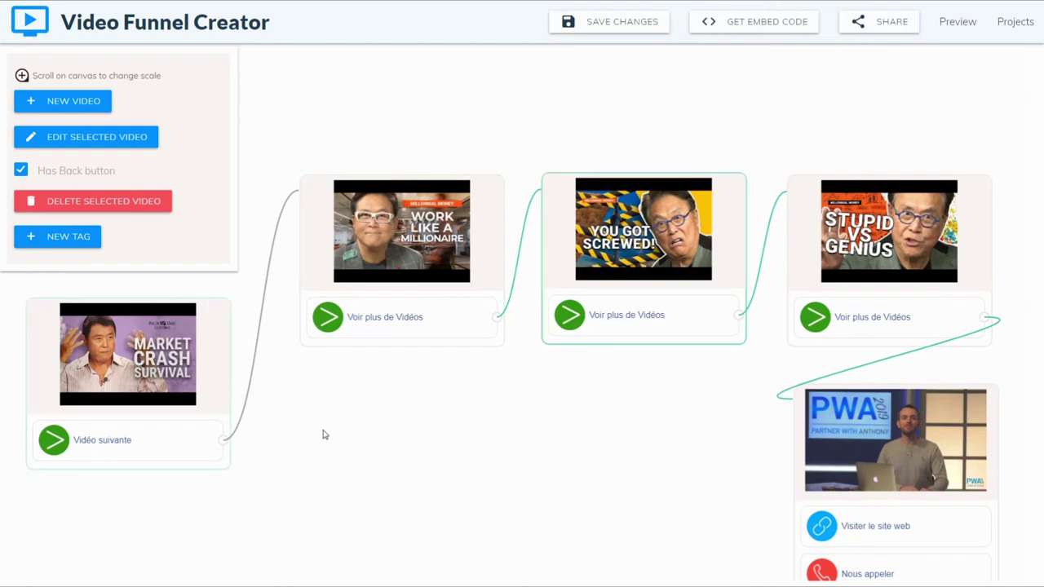
mouse_move(519, 484)
mouse_down()
mouse_move(519, 461)
mouse_move(517, 484)
mouse_move(515, 473)
mouse_up()
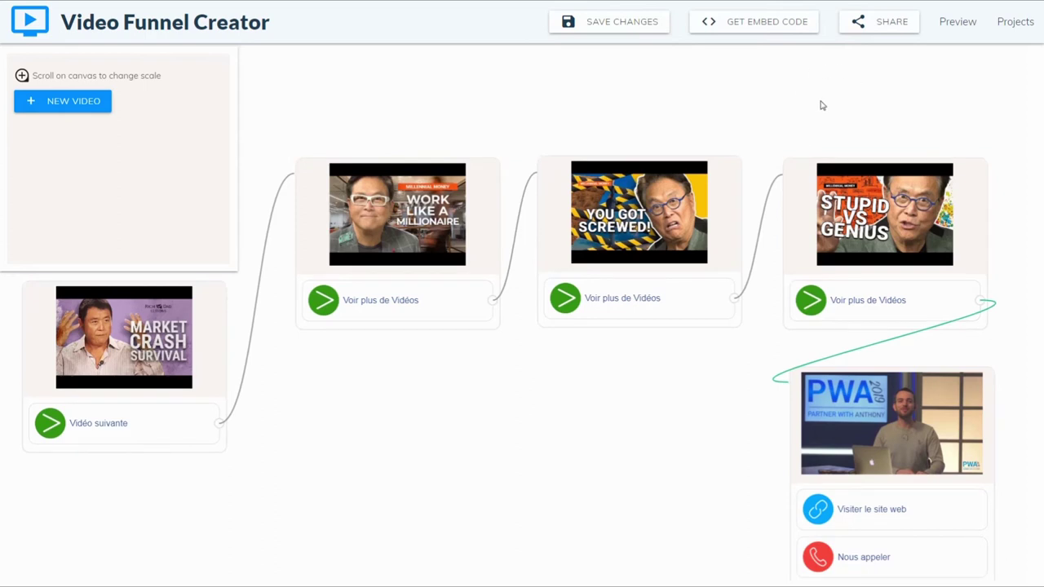
click(493, 248)
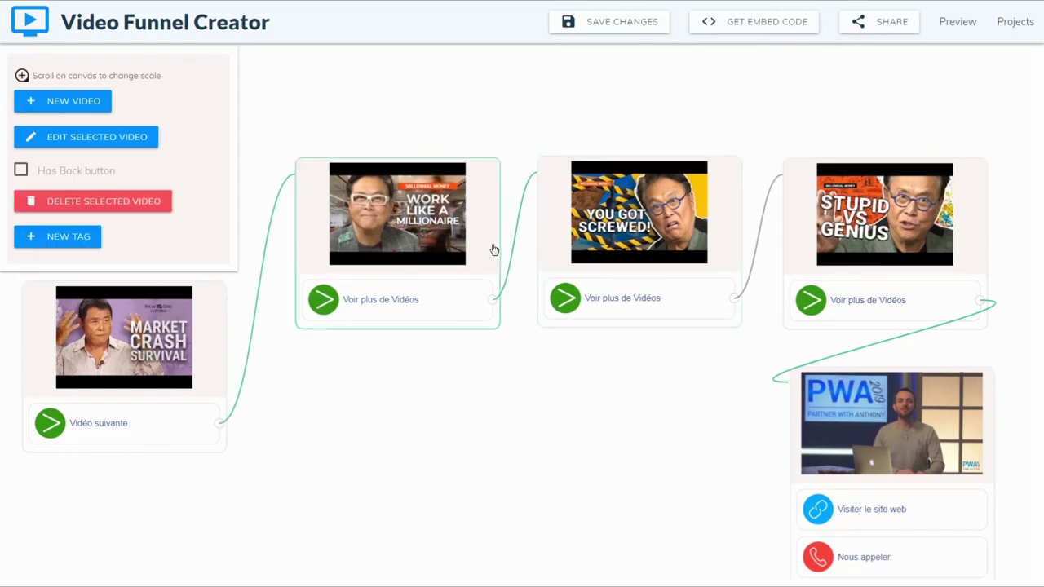
click(718, 221)
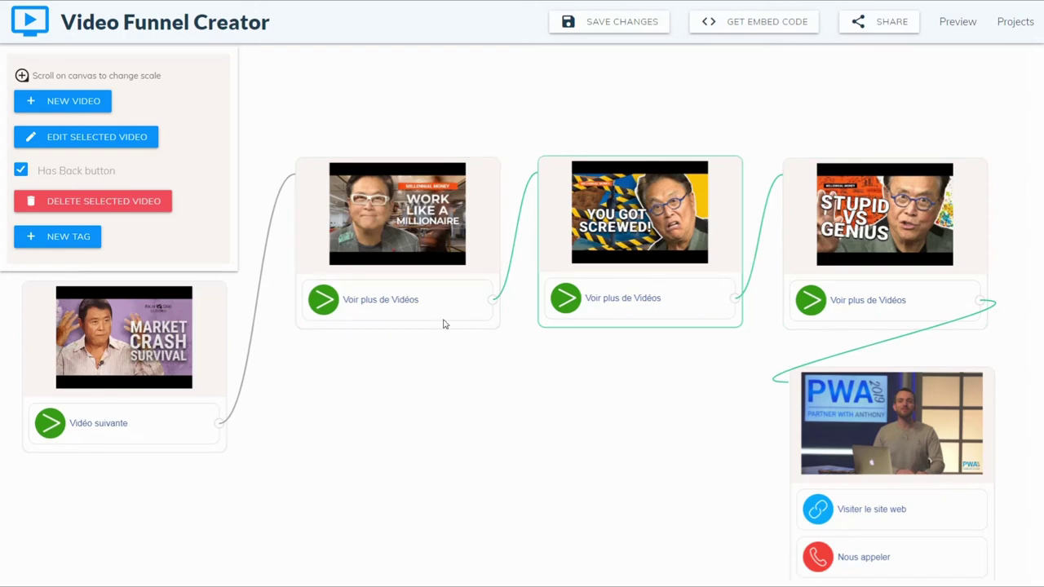
- Deselect the "You Got Screwed!" video and save the changes to the whole video funnel
click(612, 443)
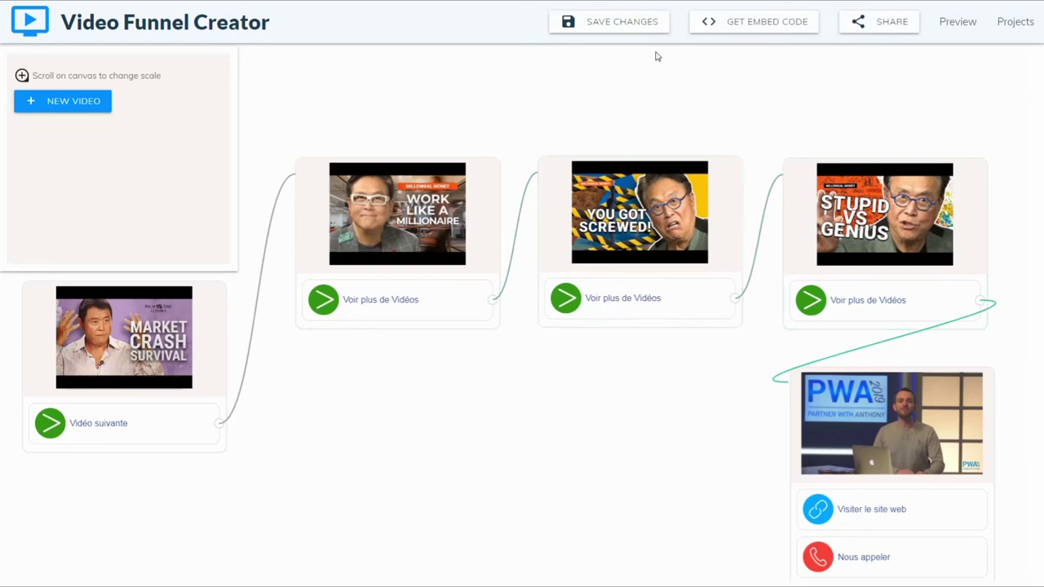
click(630, 27)
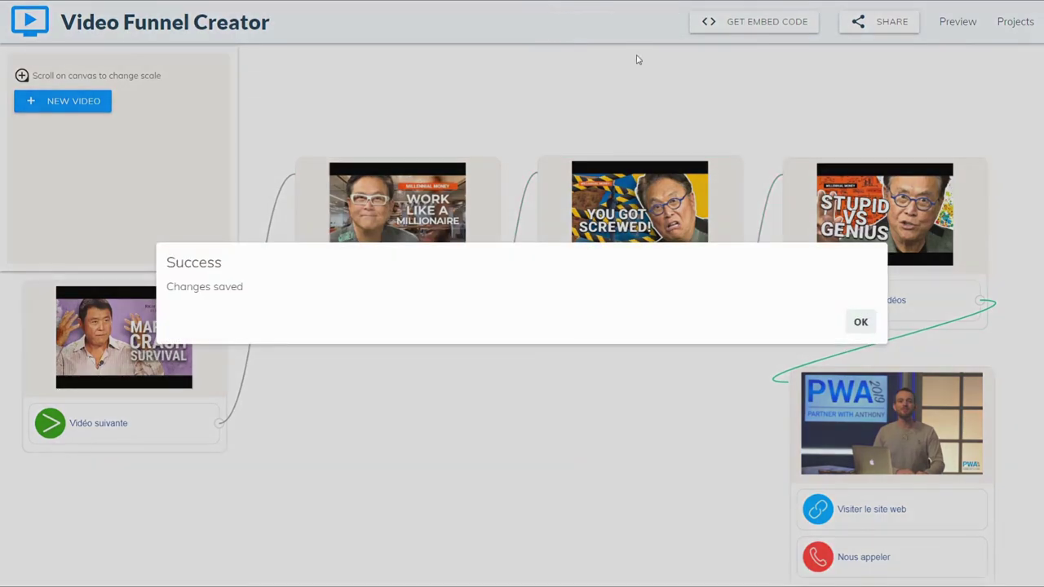
click(860, 321)
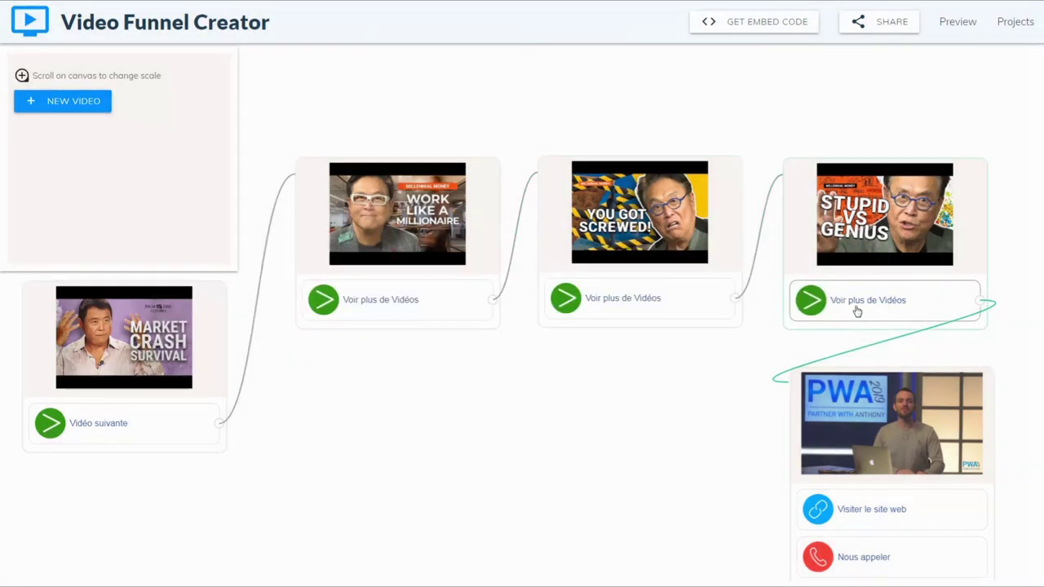